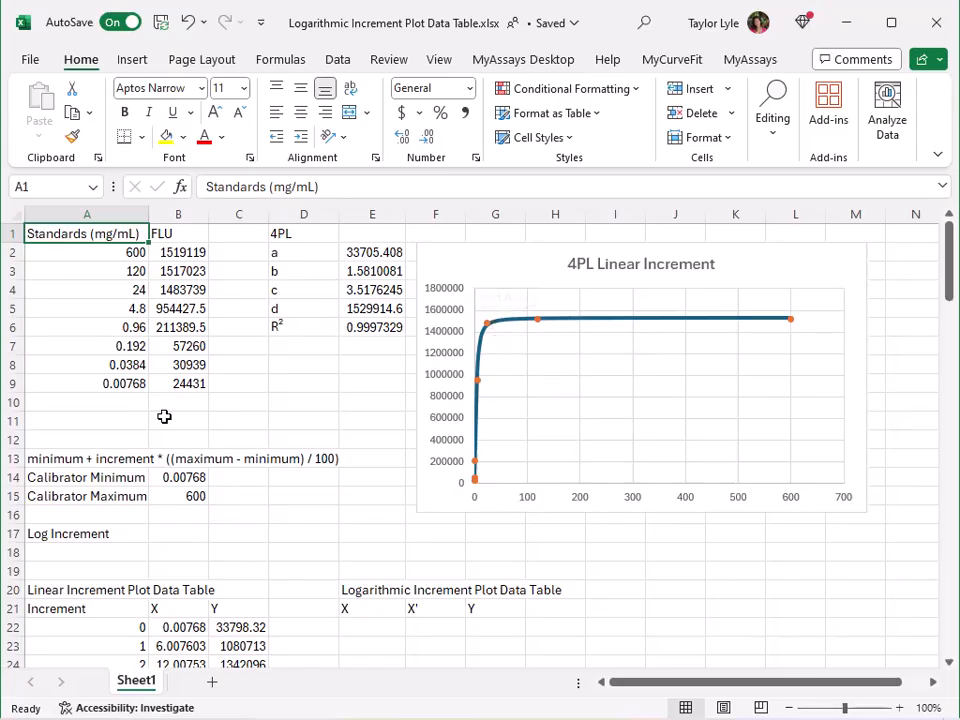
Set the horizontal axis of the 4PL Linear Increment chart to a logarithmic scale
{"action": "scroll", "coordinate": [165, 416], "scroll_direction": "down", "scroll_amount": 6}
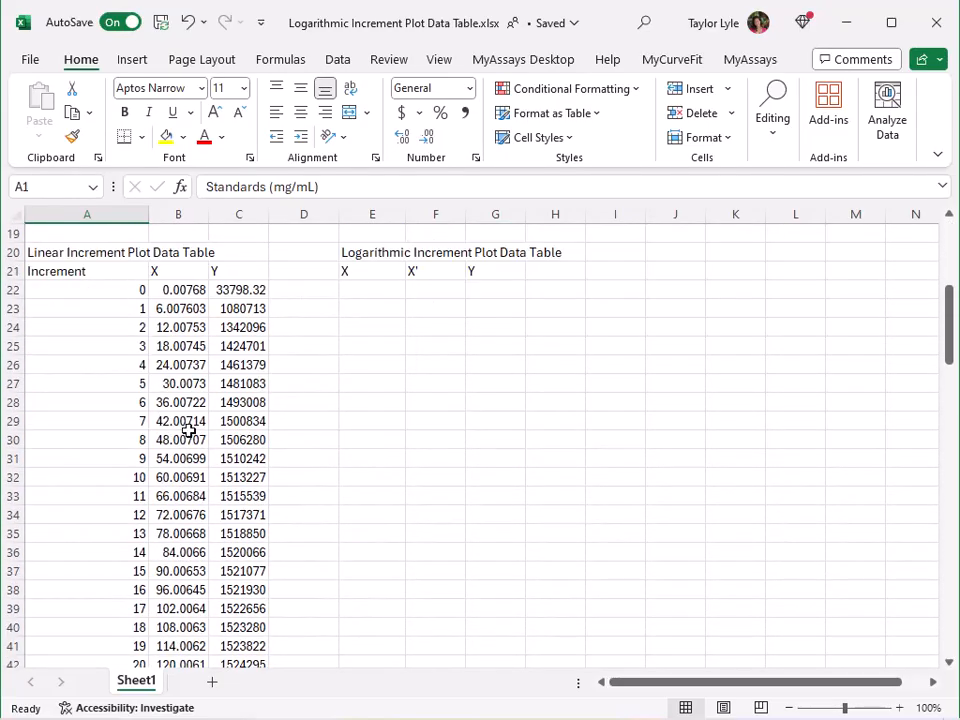
{"action": "scroll", "coordinate": [339, 436], "scroll_direction": "up", "scroll_amount": 6}
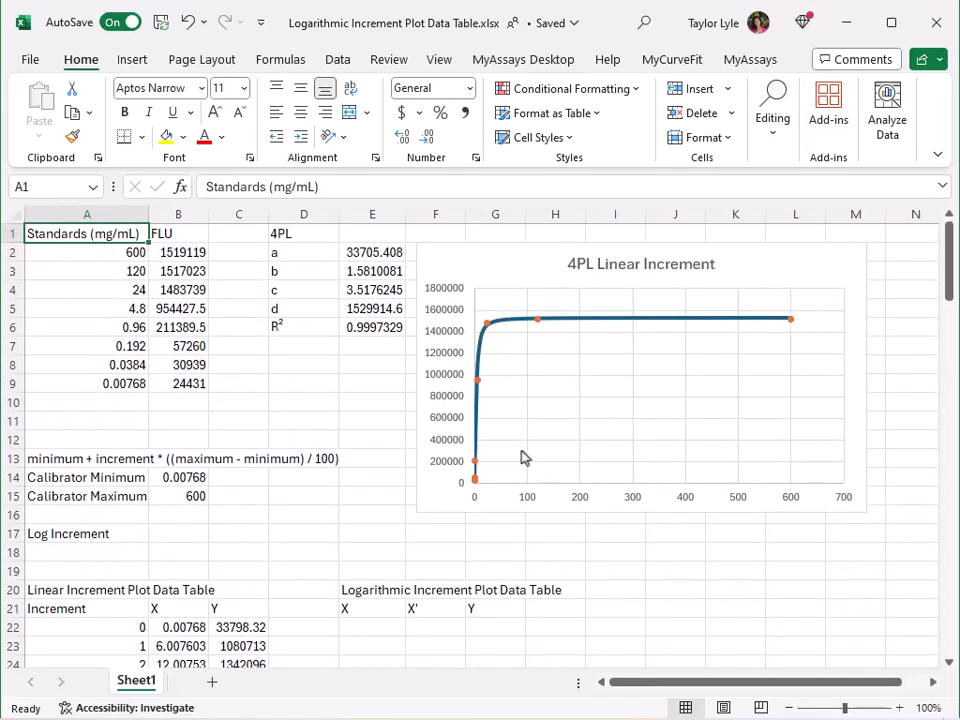
{"action": "left_click", "coordinate": [528, 502]}
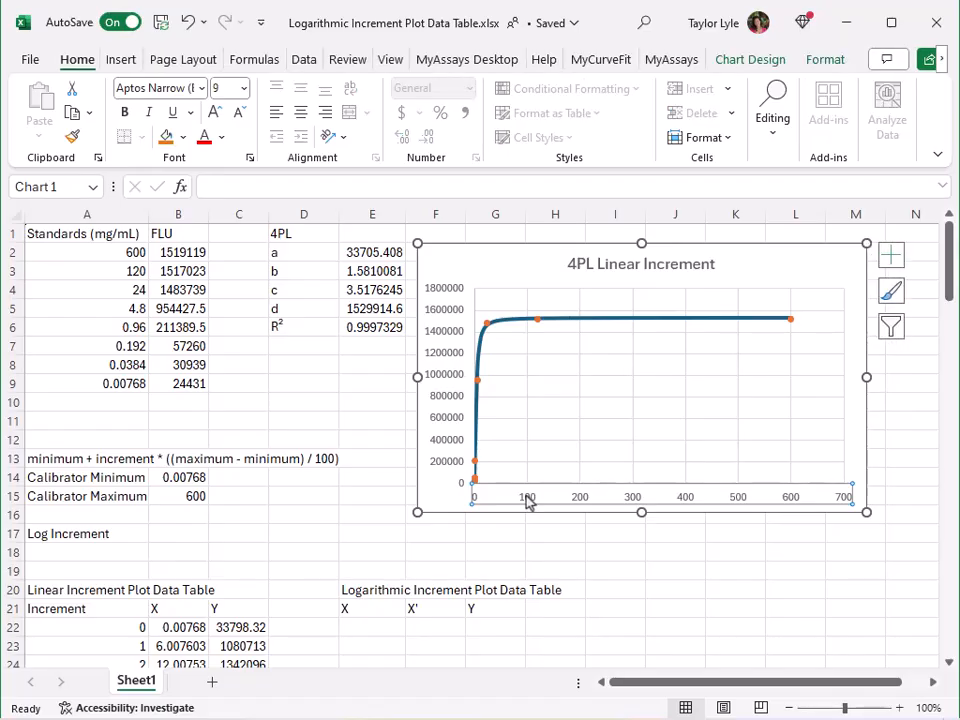
{"action": "right_click", "coordinate": [528, 502]}
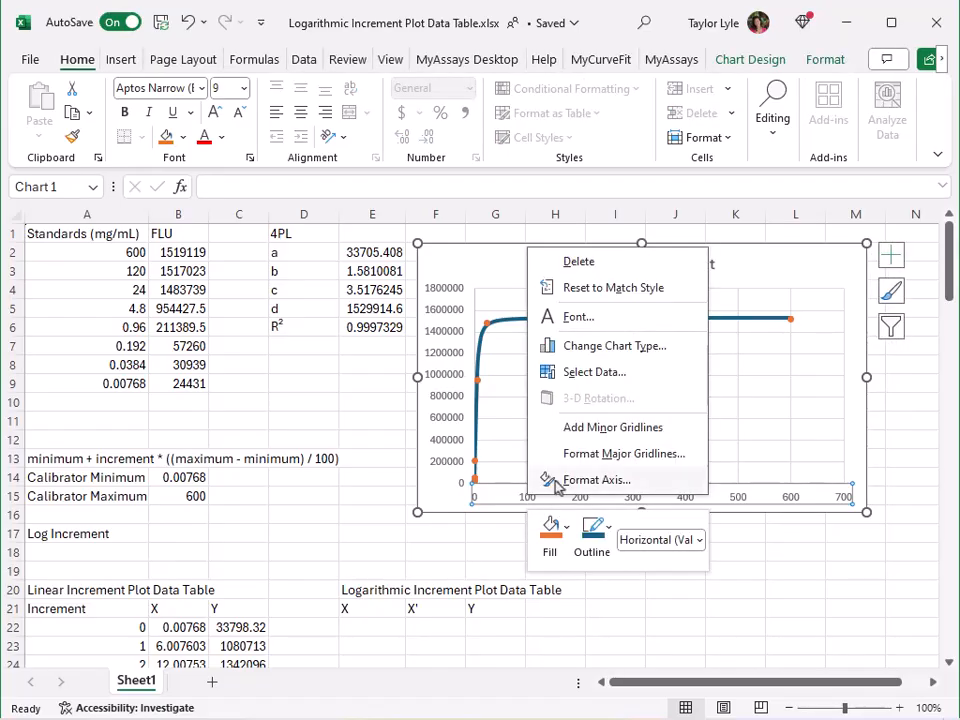
{"action": "left_click", "coordinate": [555, 479]}
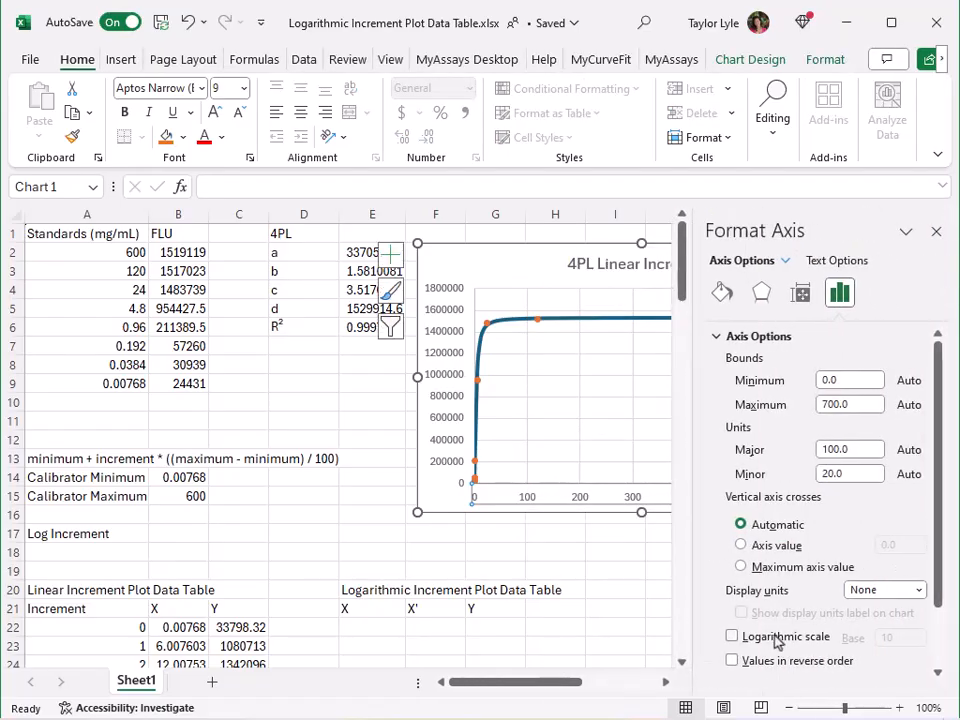
{"action": "left_click", "coordinate": [732, 637]}
{"action": "left_click", "coordinate": [937, 232]}
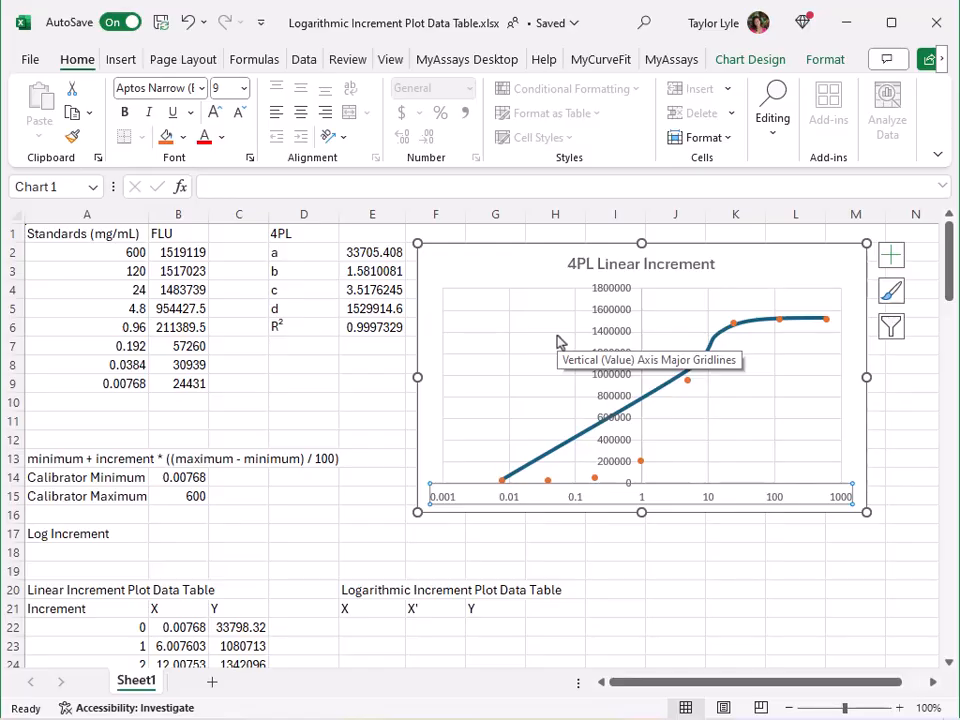
Calculate the base-10 logarithm of the calibrator minimum in C14 with =log(B14,10)
{"action": "scroll", "coordinate": [558, 342], "scroll_direction": "down", "scroll_amount": 4}
{"action": "scroll", "coordinate": [557, 336], "scroll_direction": "up", "scroll_amount": 1}
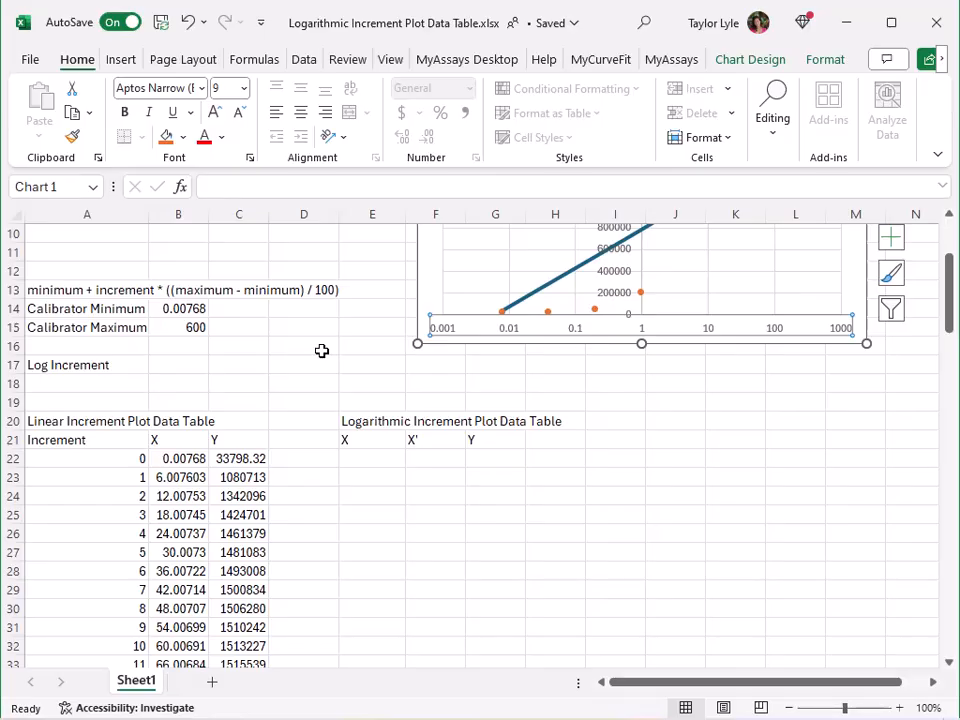
{"action": "left_click", "coordinate": [242, 305]}
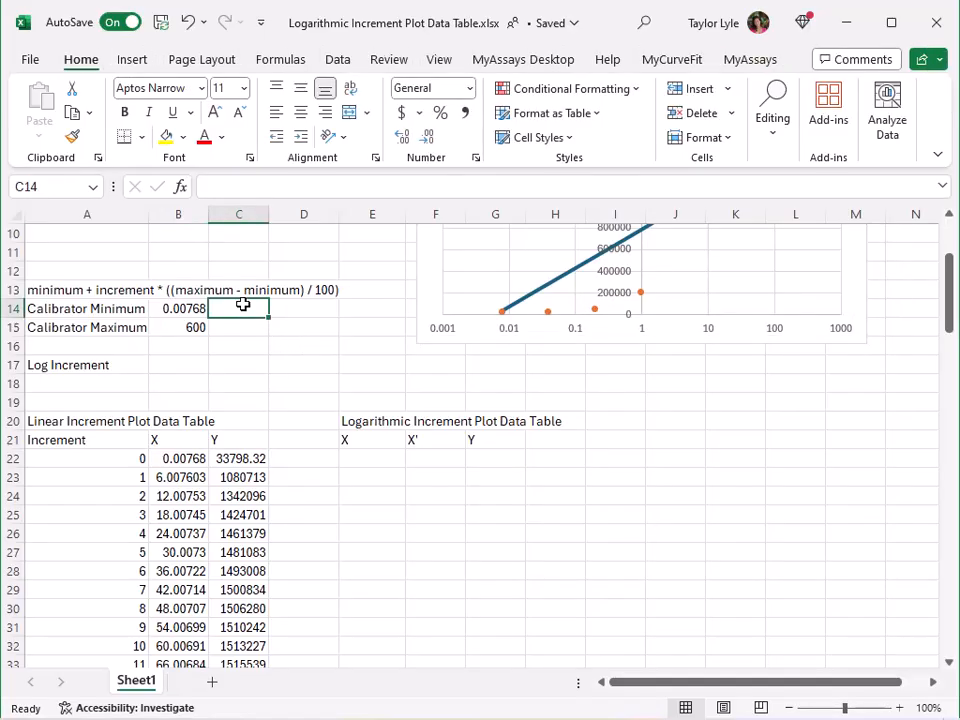
{"action": "type", "text": "=log("}
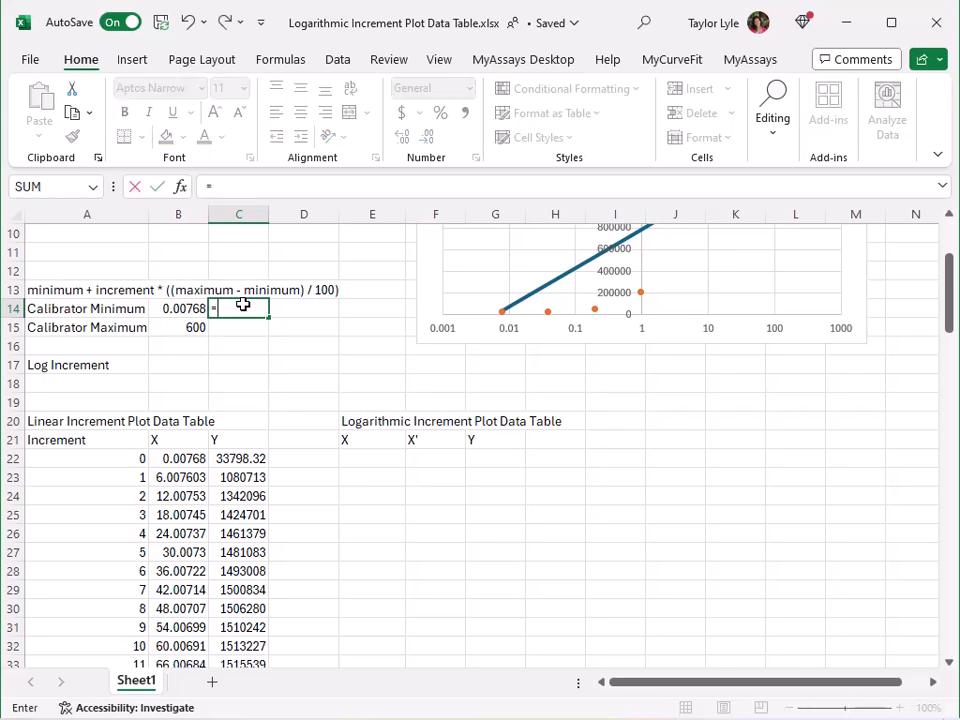
{"action": "left_click", "coordinate": [193, 309]}
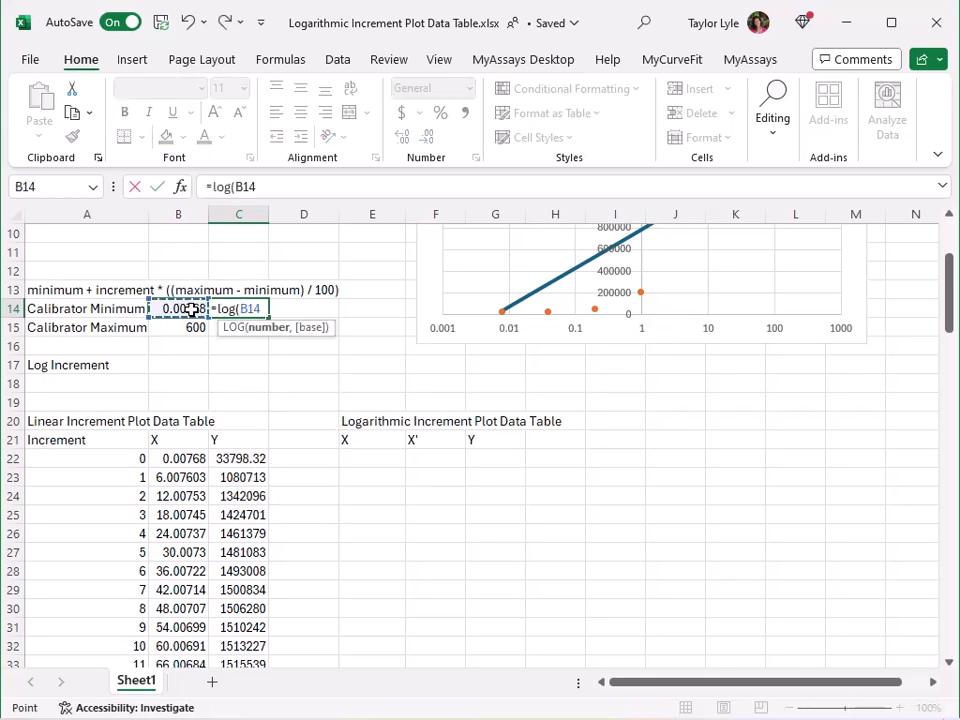
{"action": "type", "text": ",10)"}
{"action": "key", "text": "Return"}
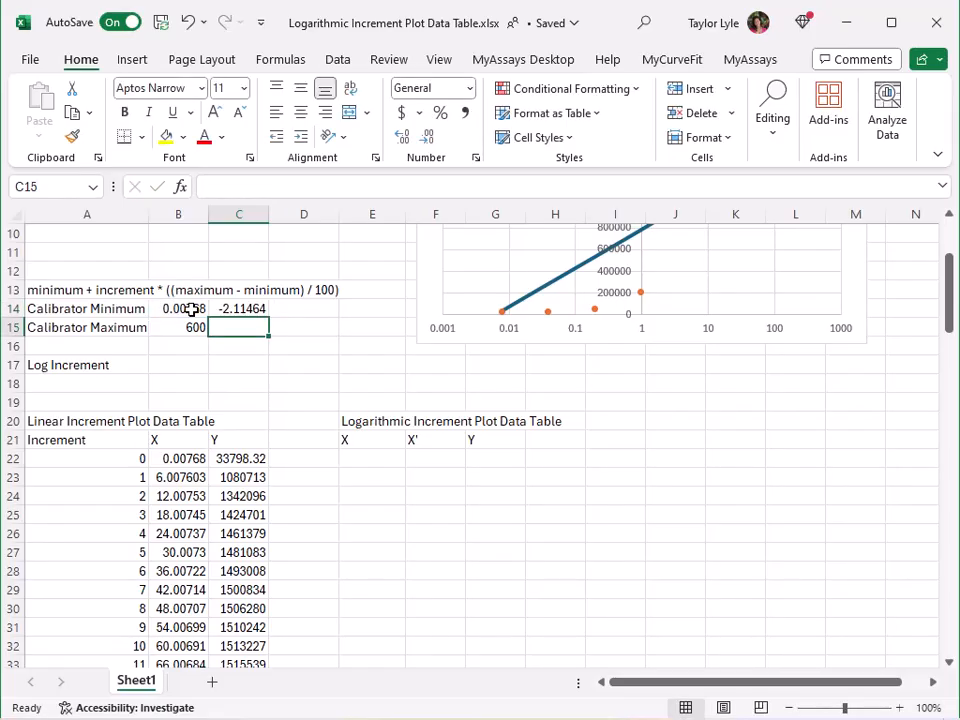
Calculate the base-10 logarithm of the calibrator maximum in C15 with =log(B15,10)
{"action": "type", "text": "=log("}
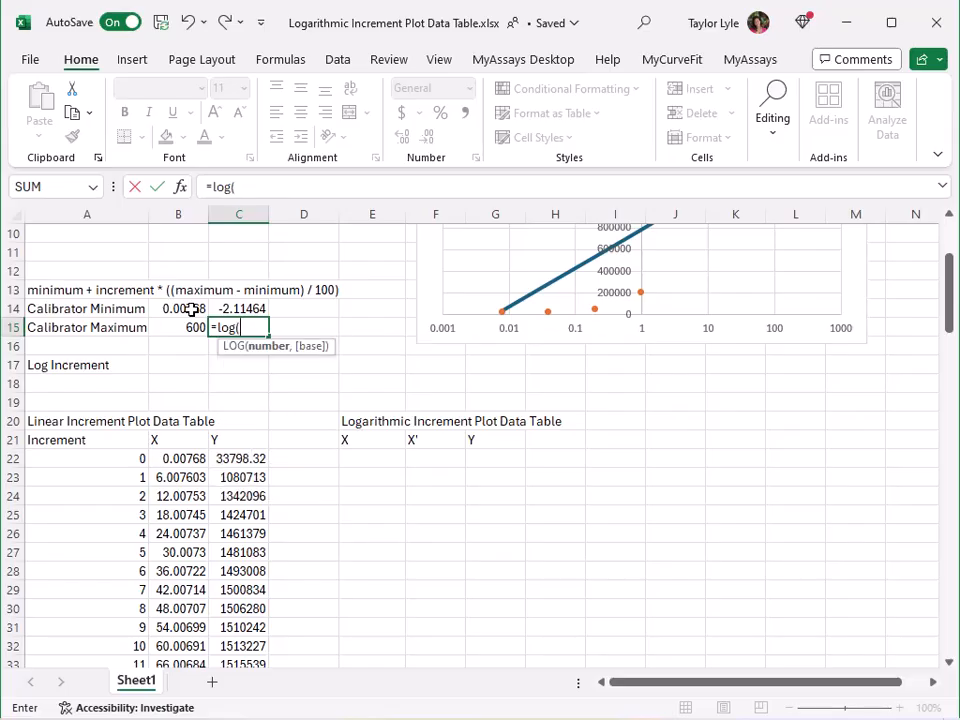
{"action": "left_click", "coordinate": [189, 325]}
{"action": "type", "text": ",10)"}
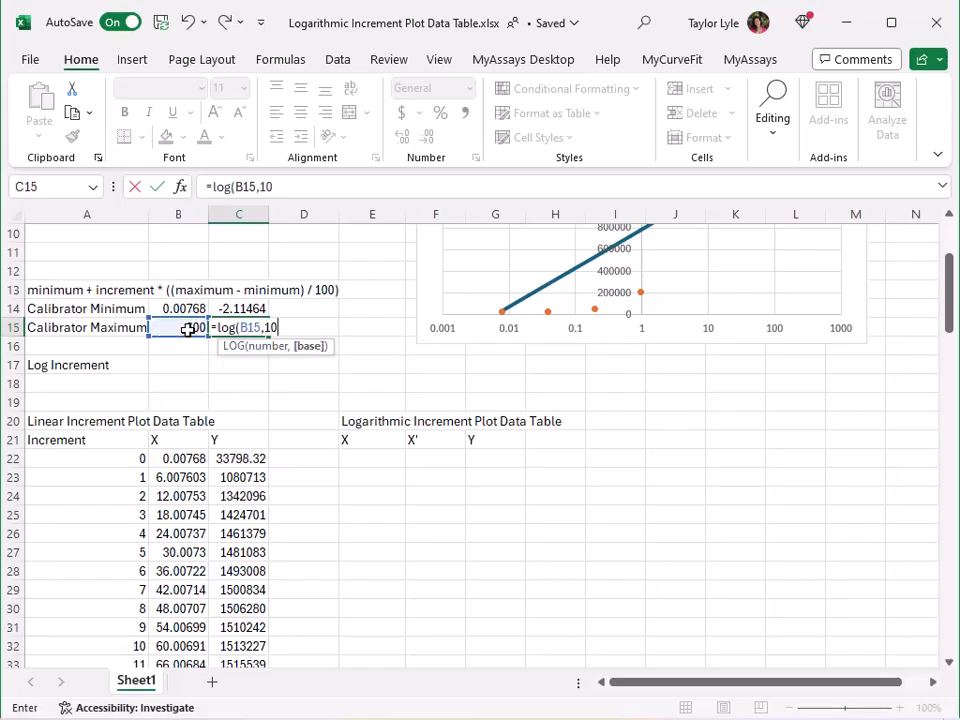
{"action": "key", "text": "Return"}
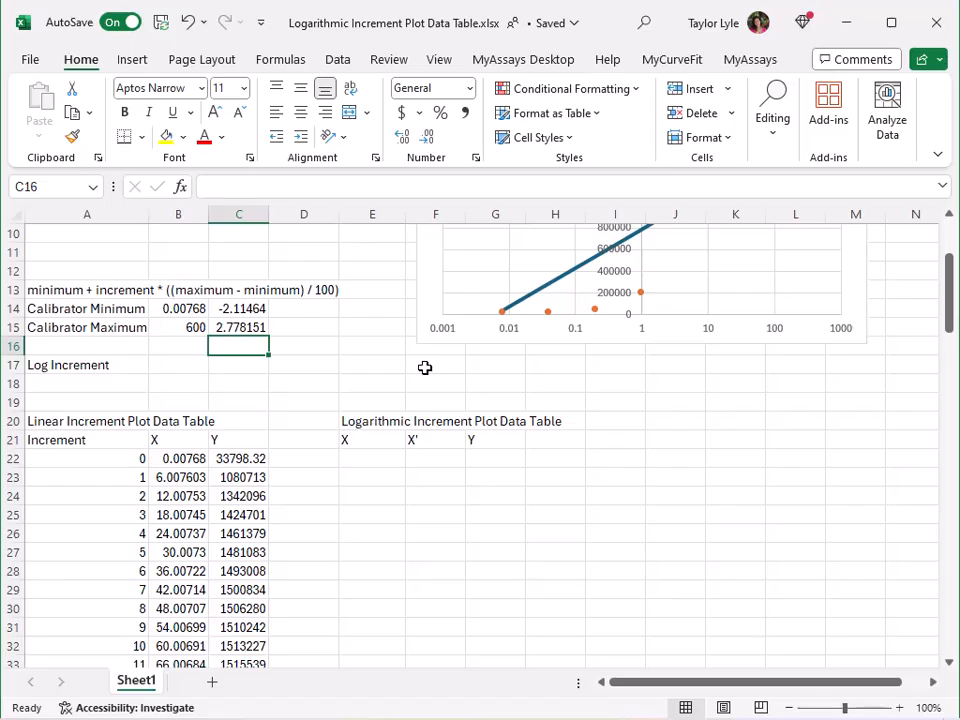
Calculate the log increment in B17 with the formula =(C15-C14)/100
{"action": "left_click", "coordinate": [176, 362]}
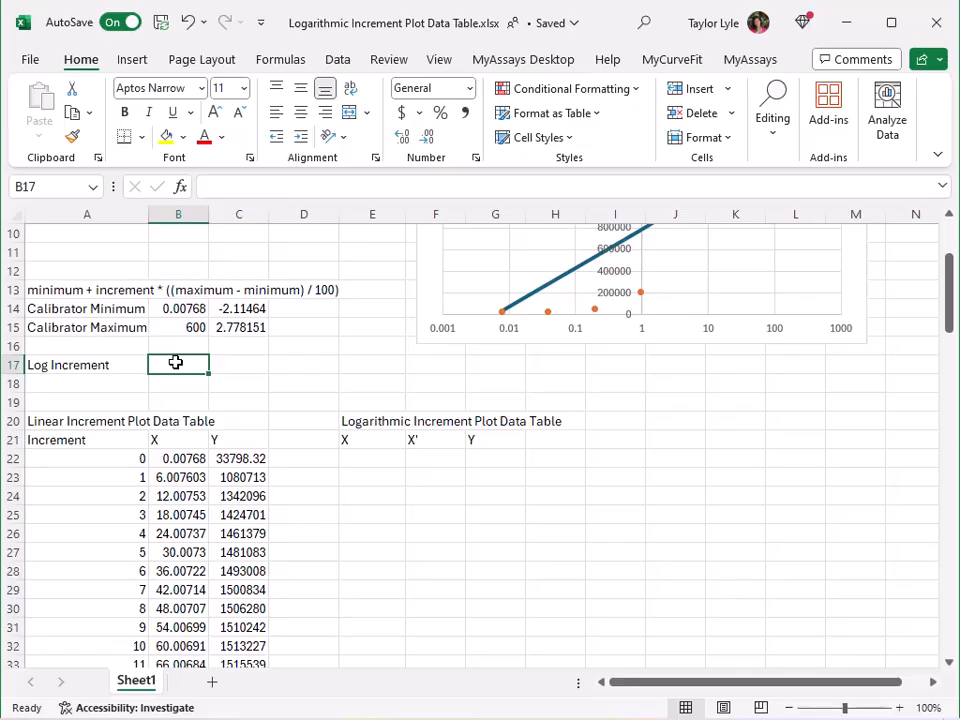
{"action": "type", "text": "=("}
{"action": "left_click", "coordinate": [233, 328]}
{"action": "type", "text": "-"}
{"action": "left_click", "coordinate": [244, 306]}
{"action": "type", "text": ")/100"}
{"action": "key", "text": "Return"}
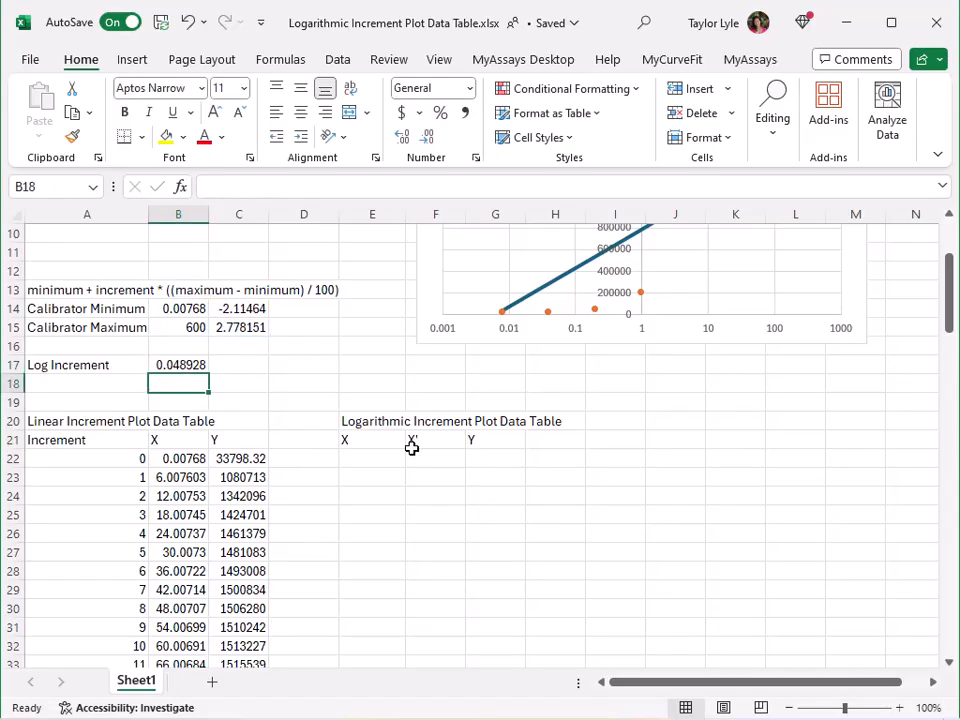
Start the X column of the logarithmic increment table by entering =C14 in E22
{"action": "left_click", "coordinate": [375, 469]}
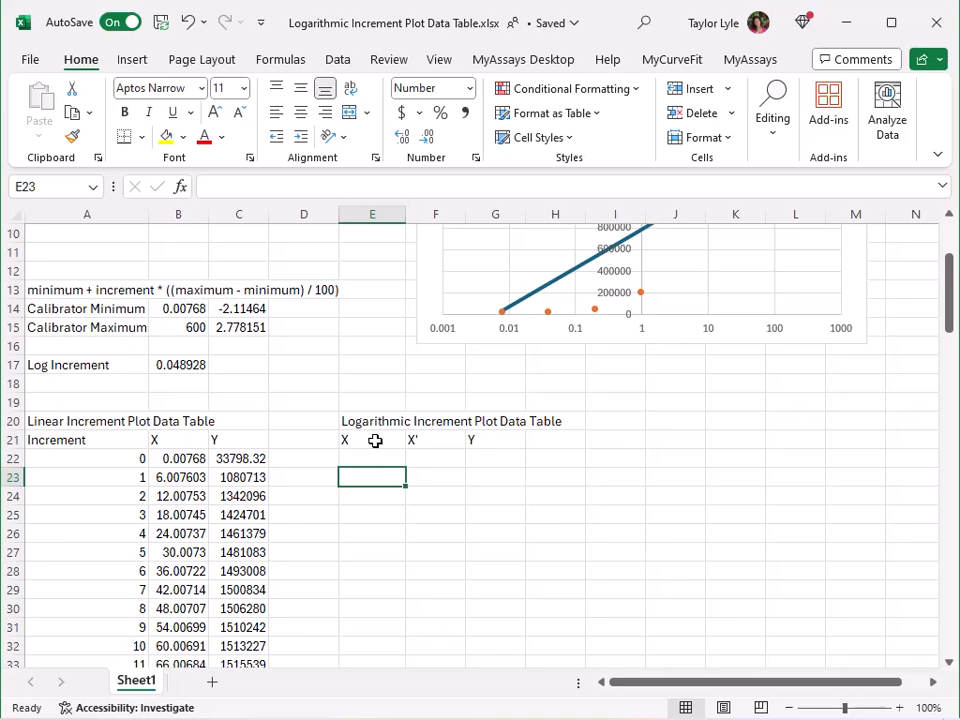
{"action": "left_click", "coordinate": [383, 458]}
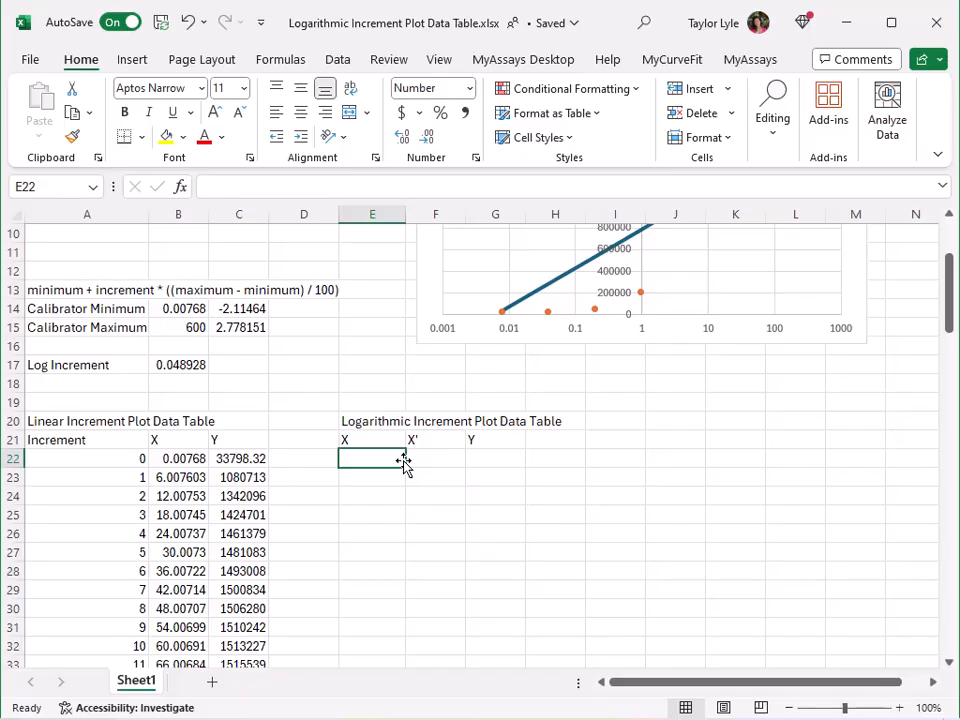
{"action": "type", "text": "="}
{"action": "left_click", "coordinate": [247, 307]}
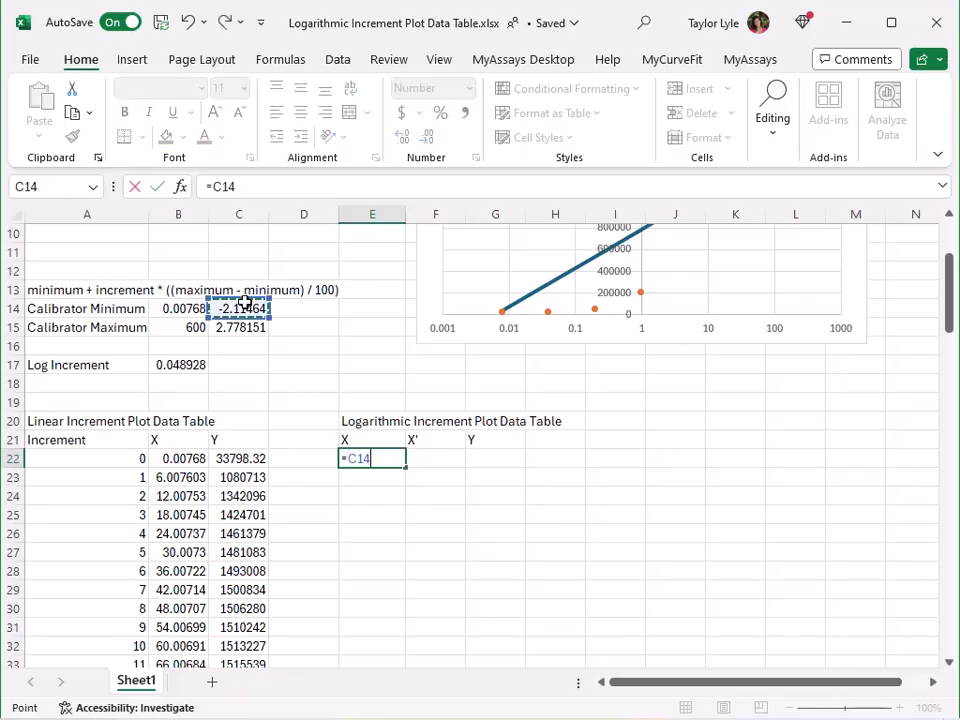
{"action": "key", "text": "Return"}
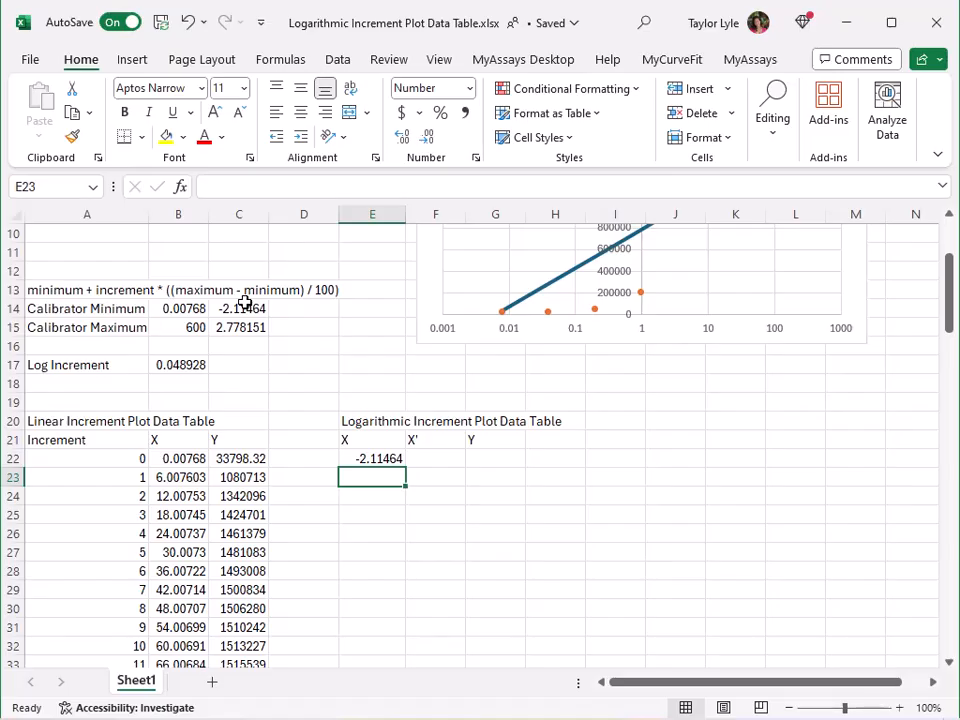
Enter =E22+$B$17 in E23 and fill the formula down the X column through E122
{"action": "type", "text": "="}
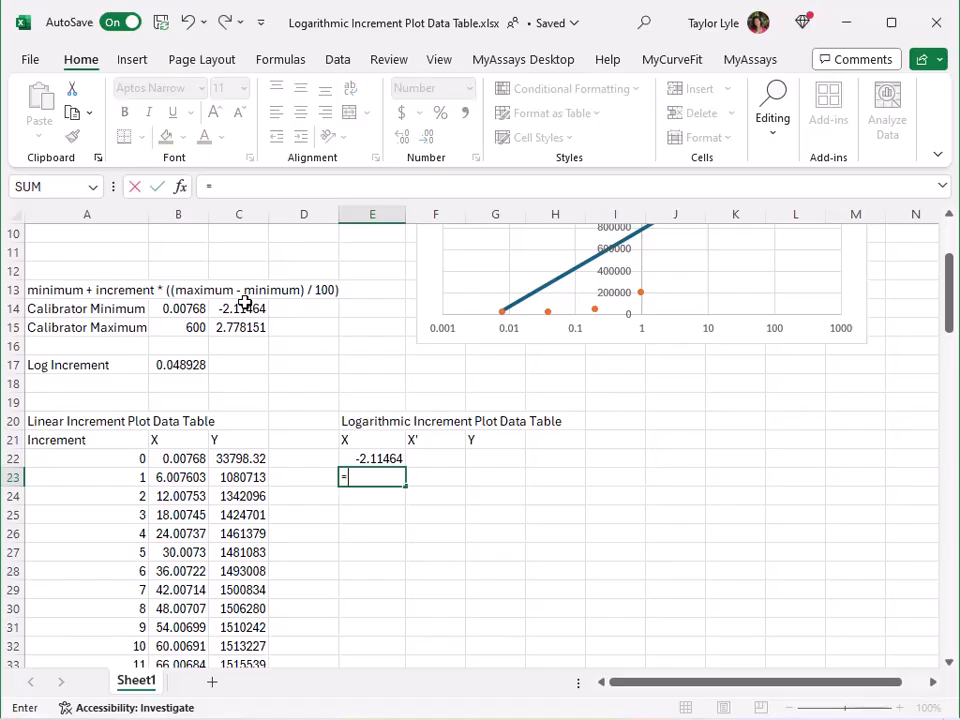
{"action": "left_click", "coordinate": [378, 457]}
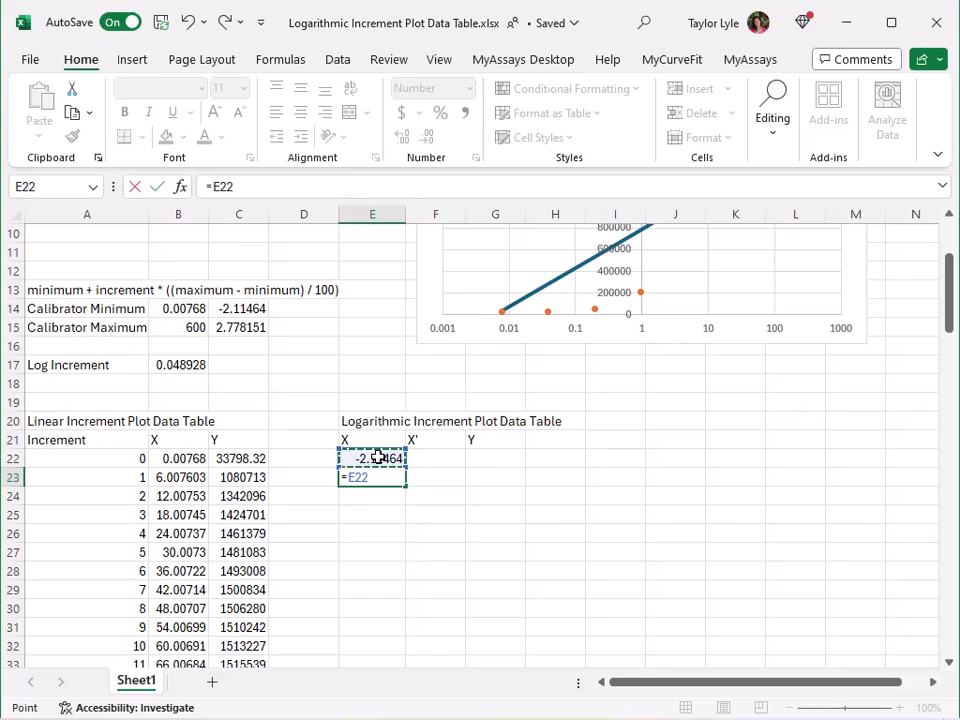
{"action": "type", "text": "+"}
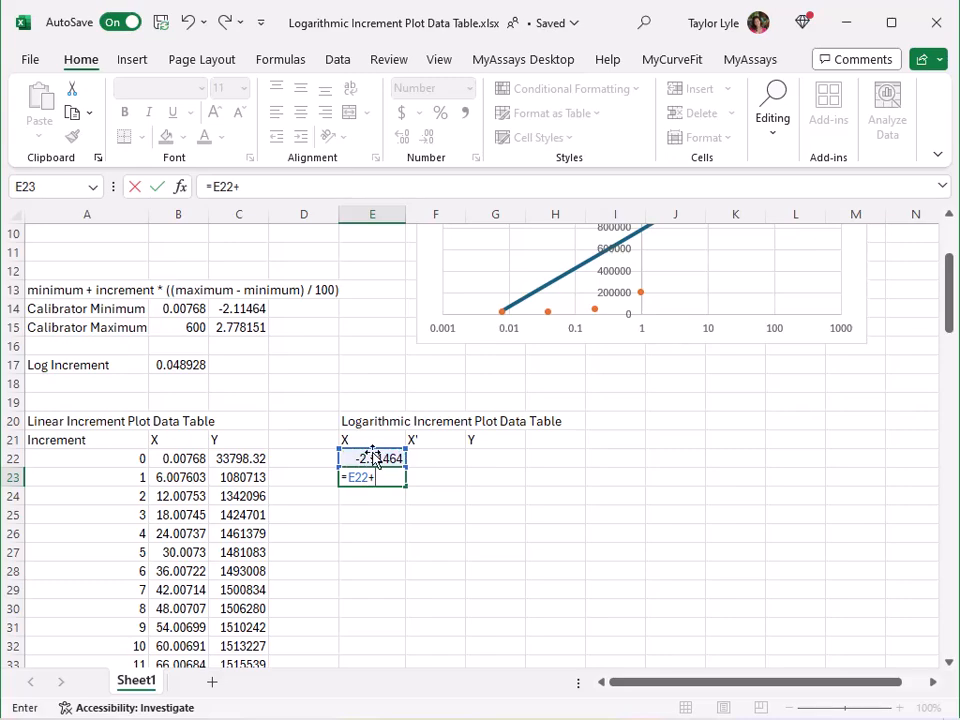
{"action": "left_click", "coordinate": [197, 365]}
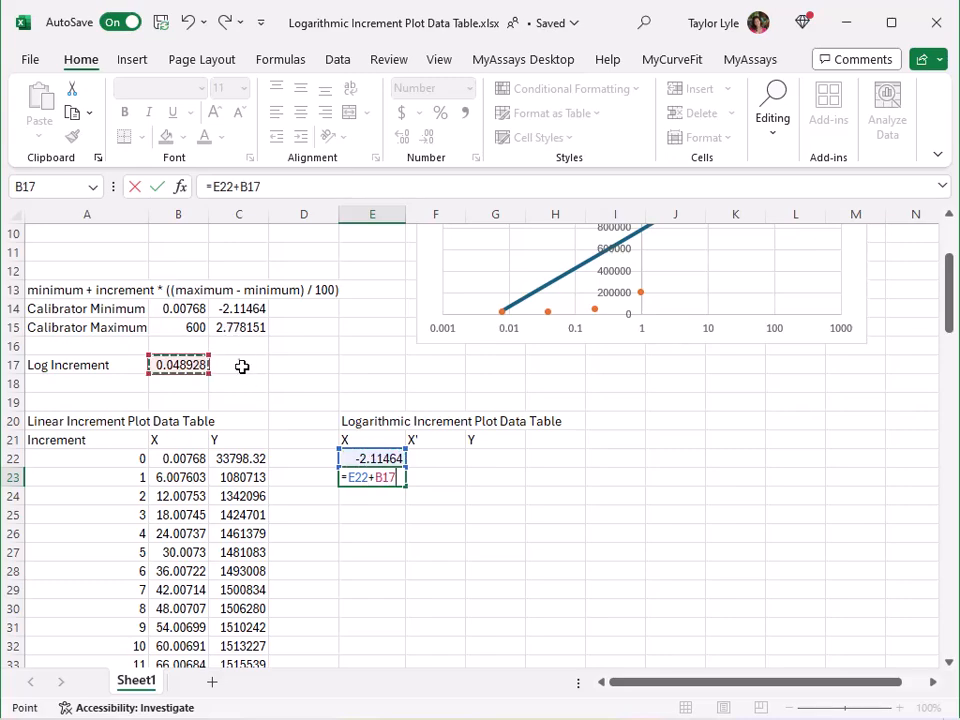
{"action": "key", "text": "F4"}
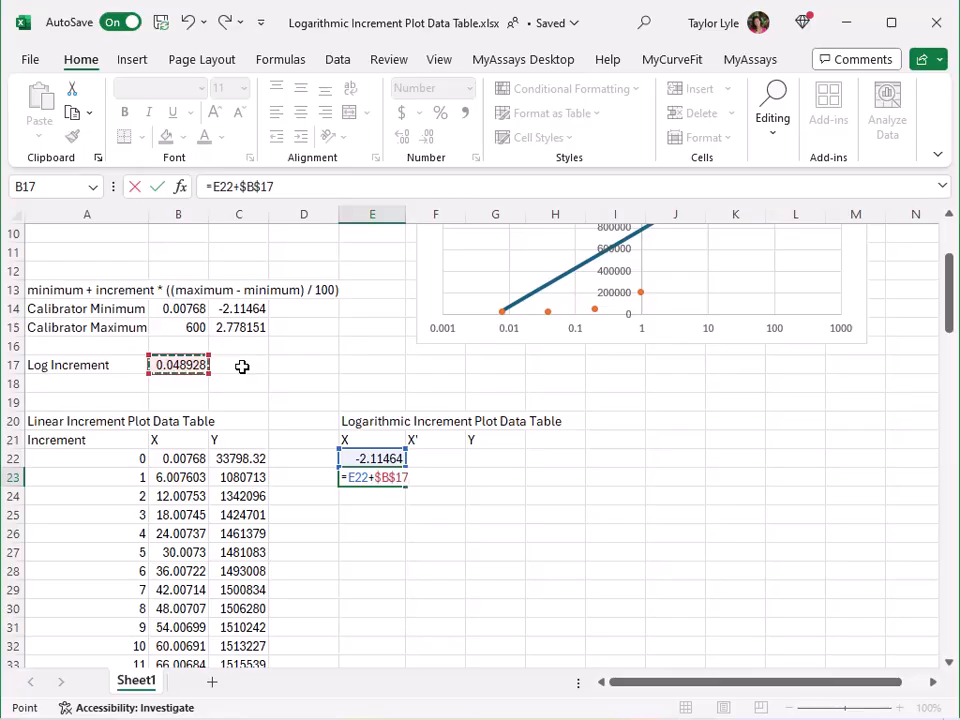
{"action": "key", "text": "Return"}
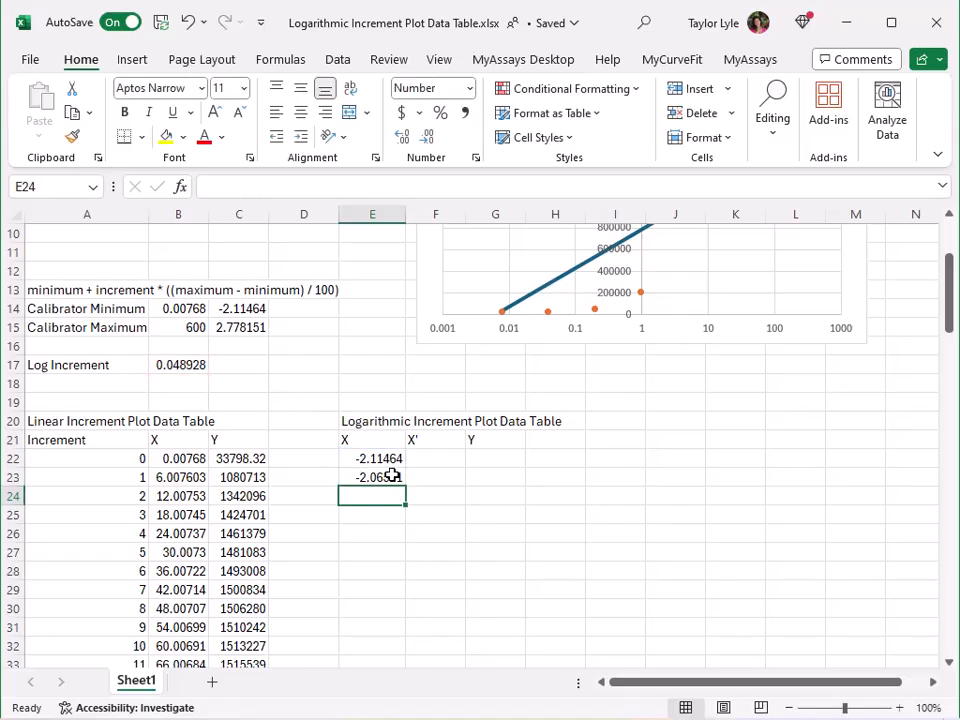
{"action": "left_click", "coordinate": [393, 476]}
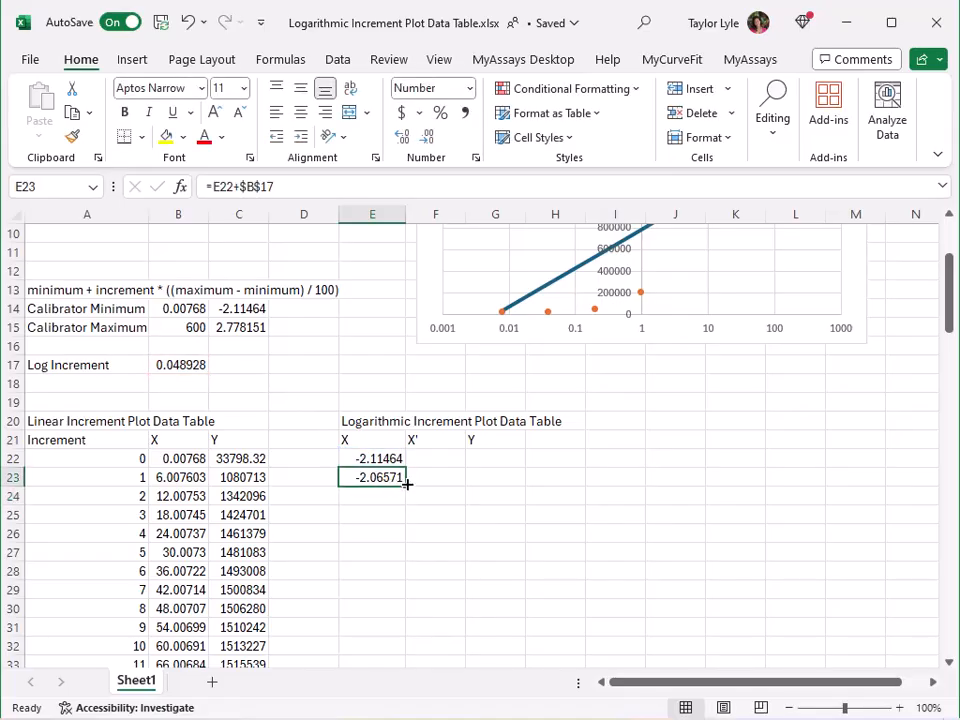
{"action": "left_click_drag", "start_coordinate": [407, 484], "coordinate": [399, 630]}
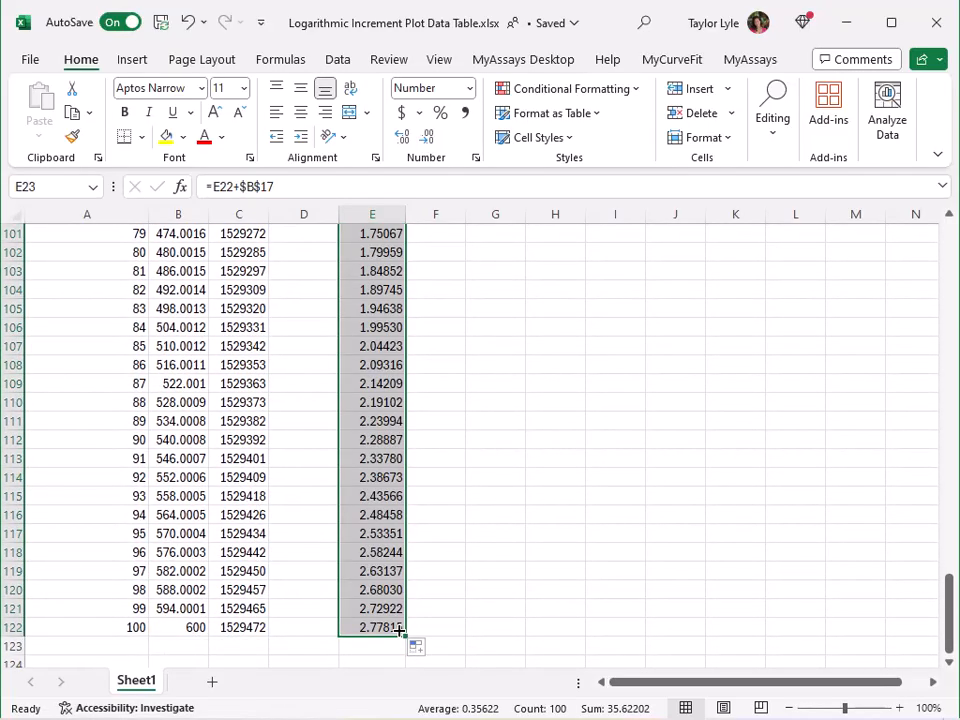
Enter =POWER(10,E22) in F22 and fill the formula down the X' column through F122
{"action": "scroll", "coordinate": [399, 630], "scroll_direction": "up", "scroll_amount": 20}
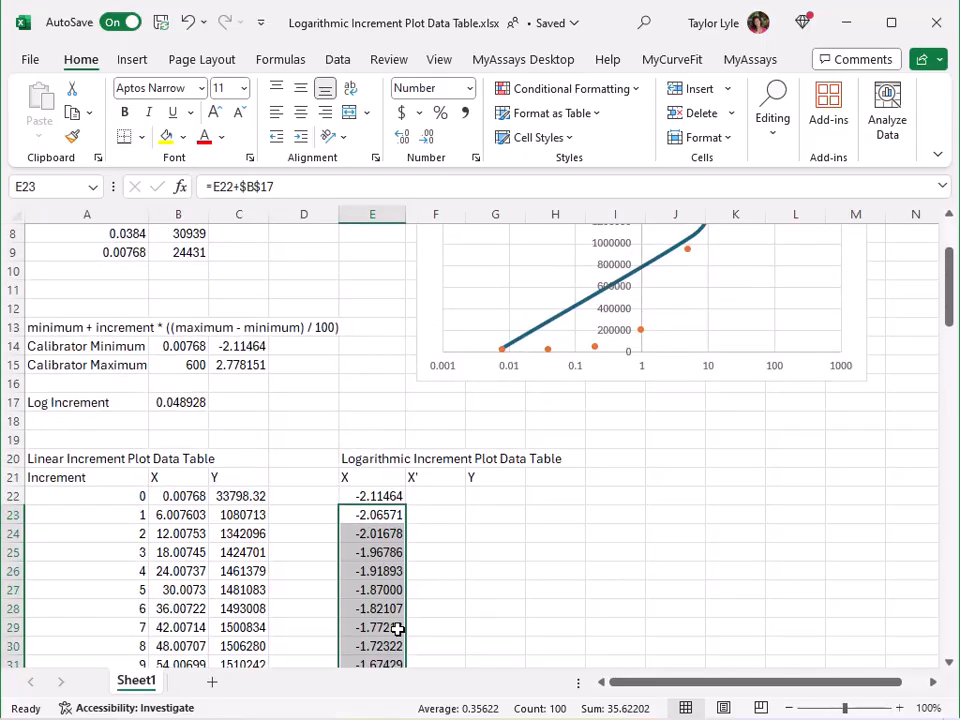
{"action": "left_click", "coordinate": [439, 499]}
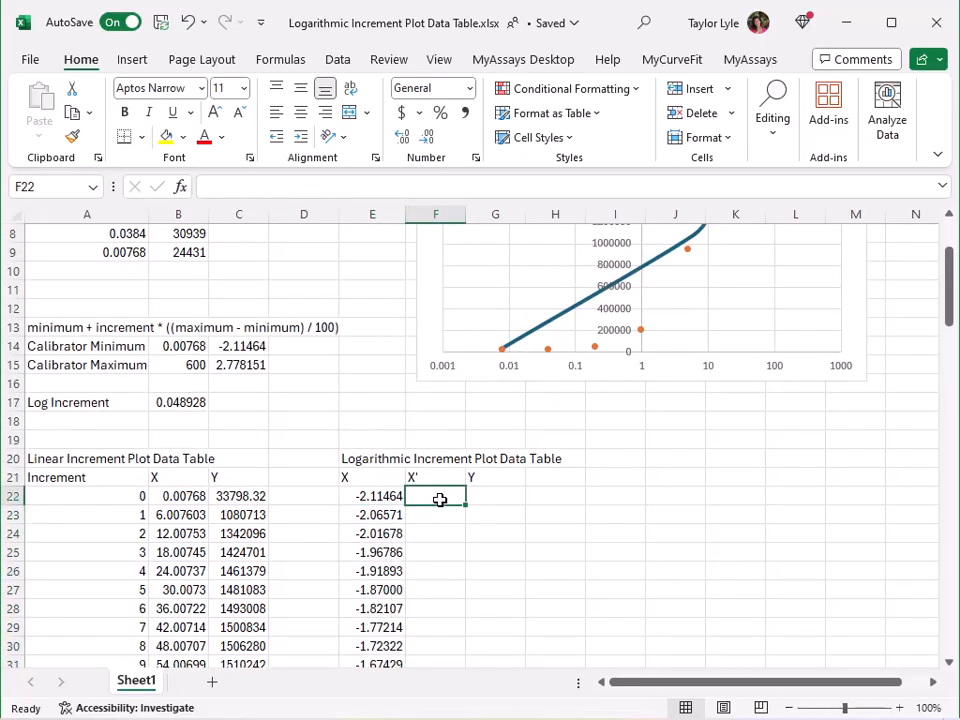
{"action": "type", "text": "=POWER(10,"}
{"action": "left_click", "coordinate": [377, 495]}
{"action": "key", "text": "Return"}
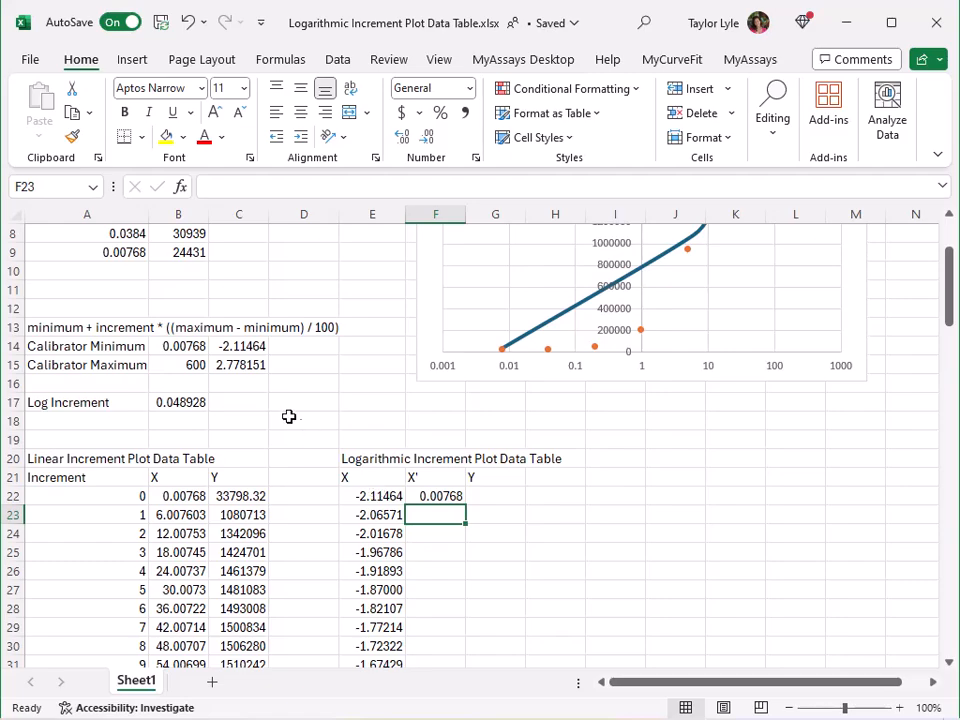
{"action": "left_click", "coordinate": [445, 496]}
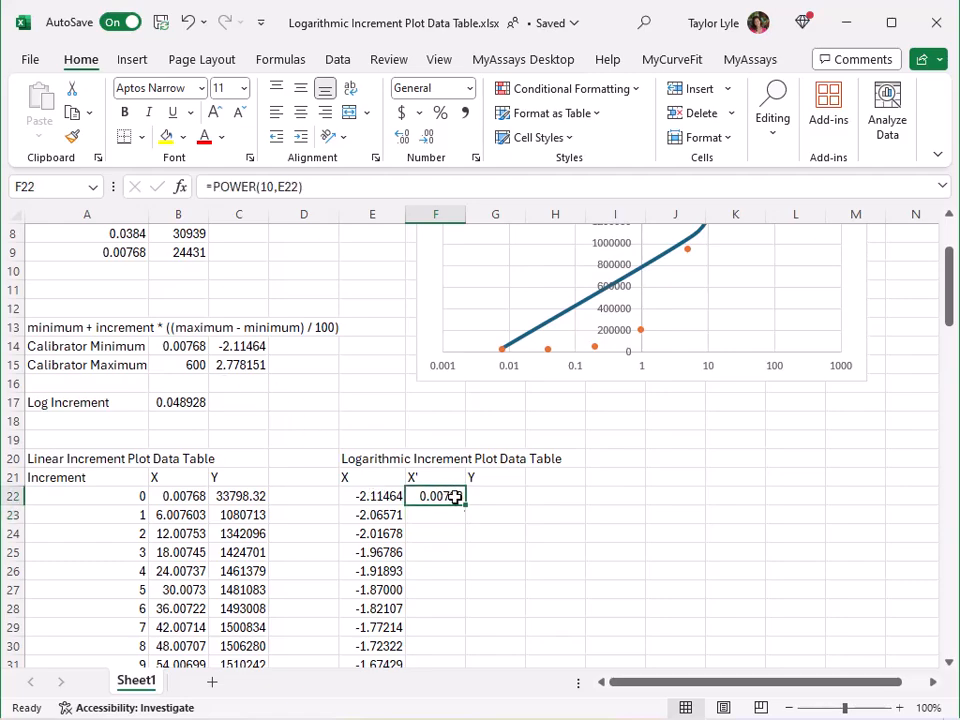
{"action": "left_click_drag", "start_coordinate": [467, 509], "coordinate": [439, 638]}
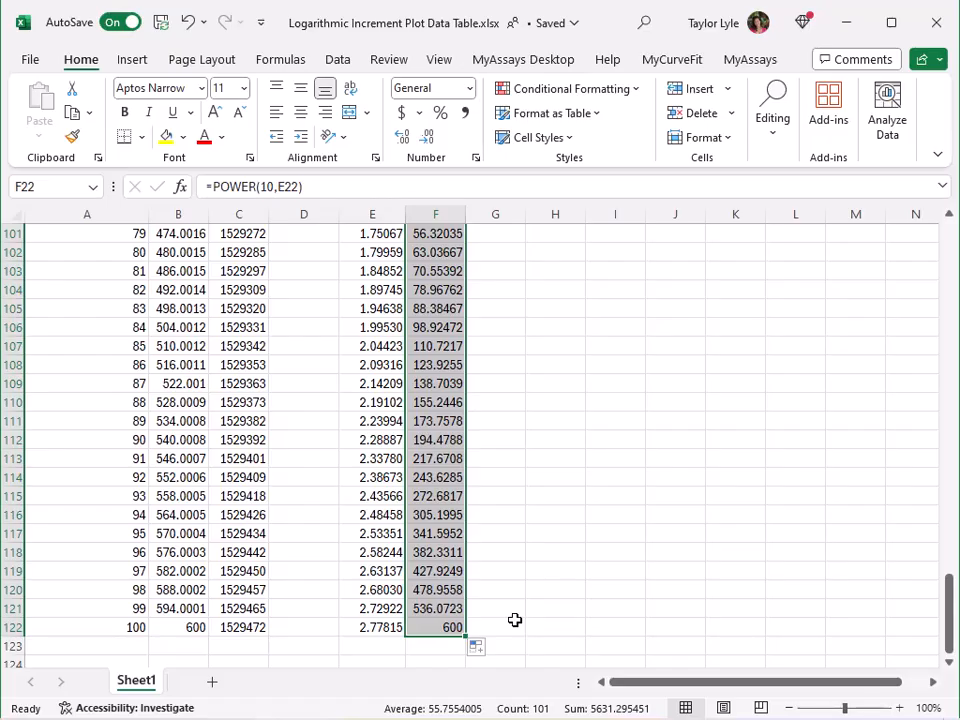
Enter =MyCurveFit.4PL.CalcY($E$2:$E$5,F22) in G22 to calculate the first Y value of the logarithmic increment table
{"action": "scroll", "coordinate": [514, 620], "scroll_direction": "up", "scroll_amount": 20}
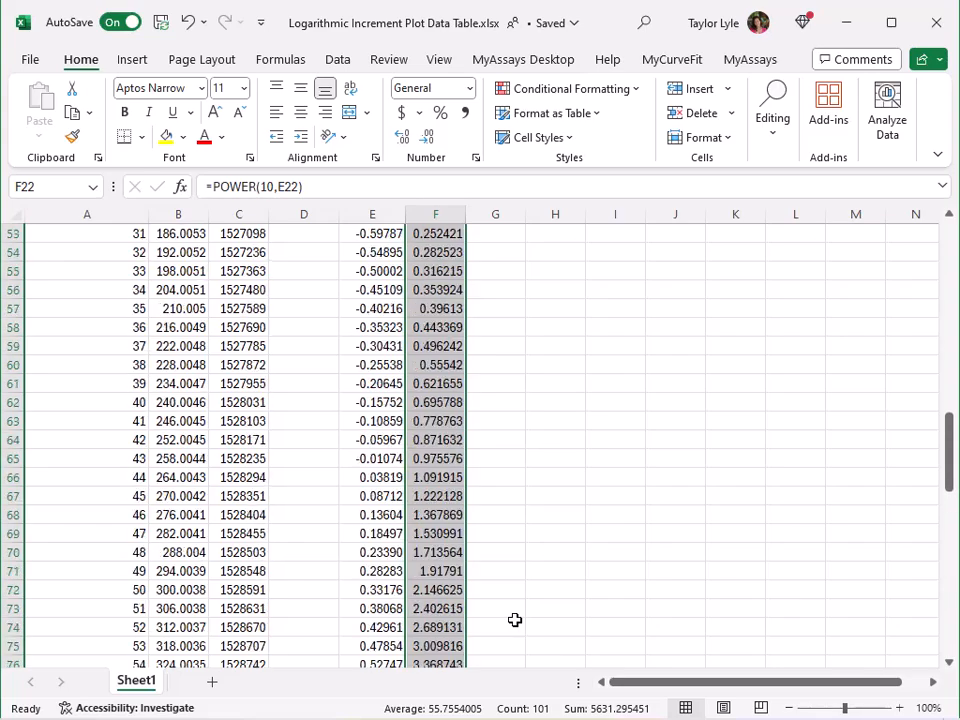
{"action": "left_click", "coordinate": [497, 275]}
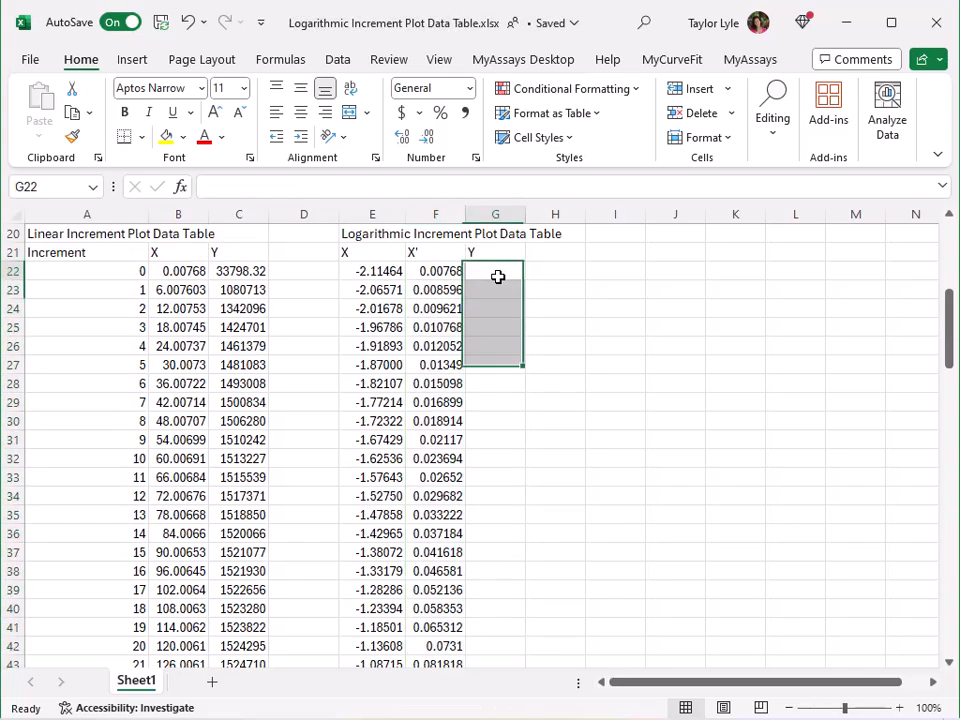
{"action": "scroll", "coordinate": [615, 371], "scroll_direction": "up", "scroll_amount": 6}
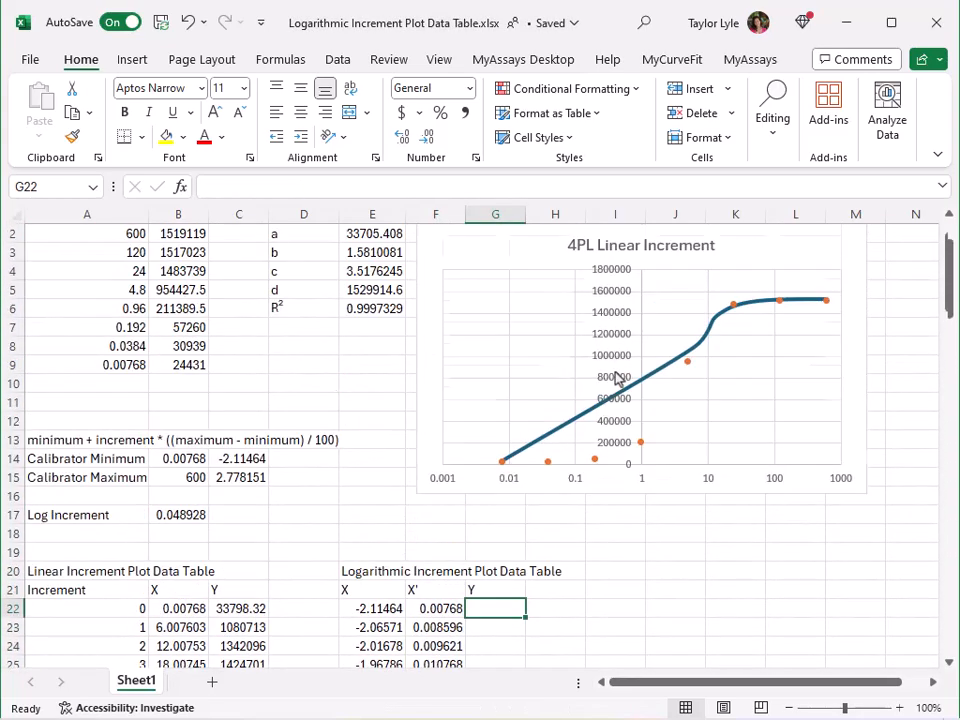
{"action": "type", "text": "=myc"}
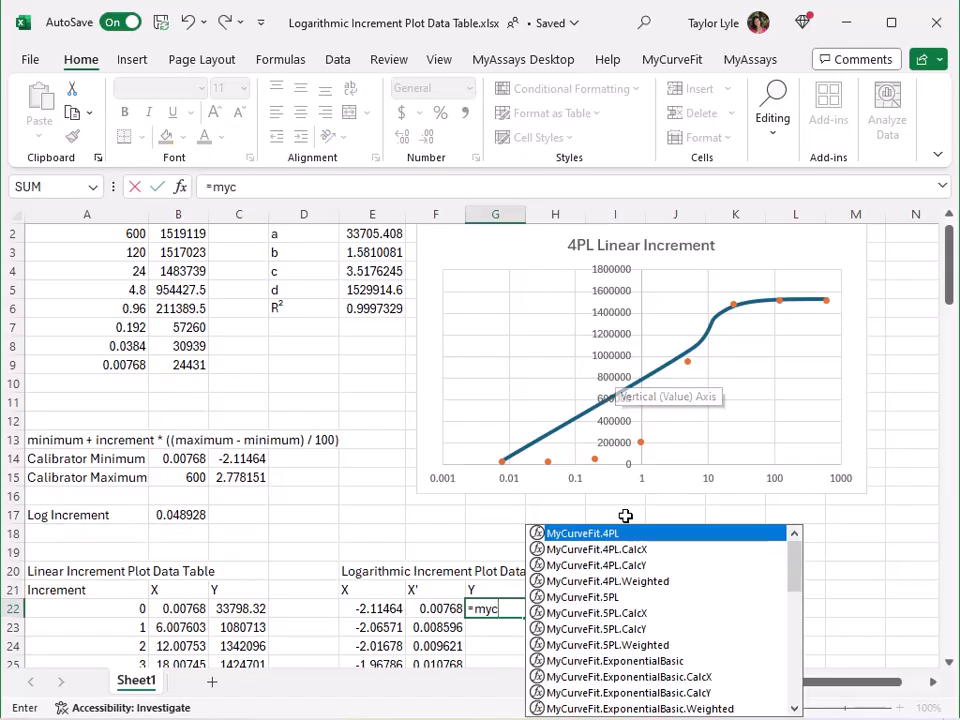
{"action": "double_click", "coordinate": [634, 568]}
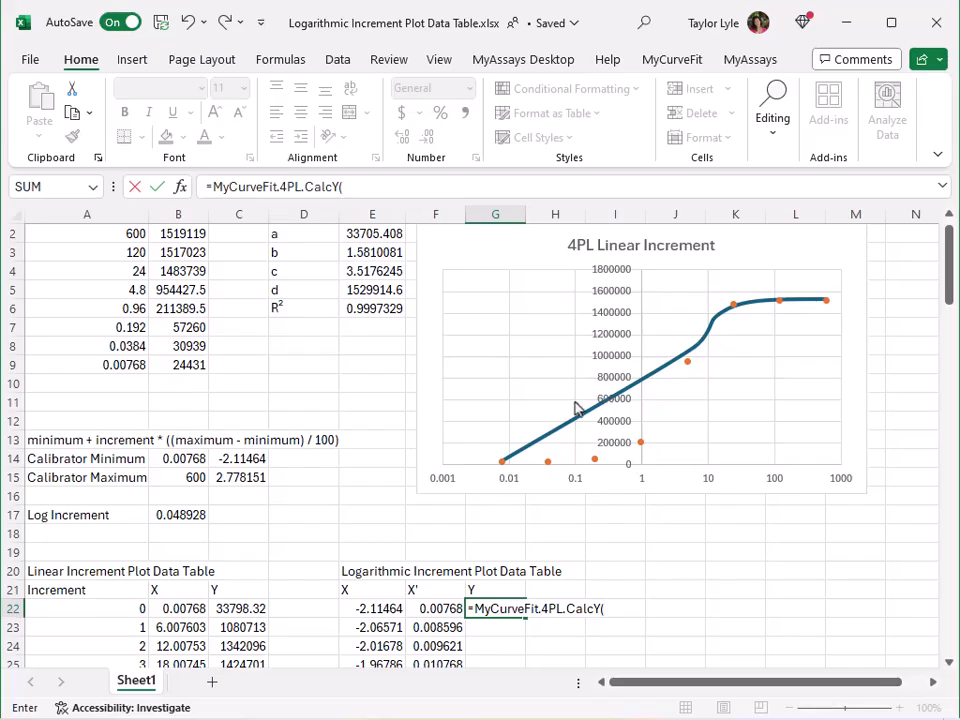
{"action": "left_click_drag", "start_coordinate": [372, 234], "coordinate": [379, 288]}
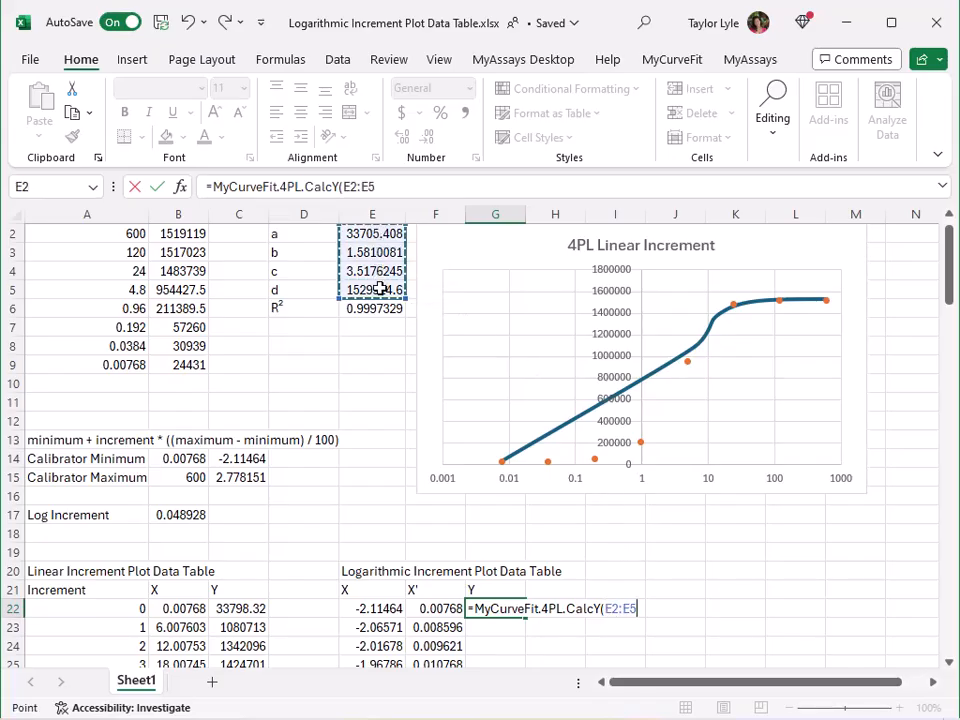
{"action": "key", "text": "F4"}
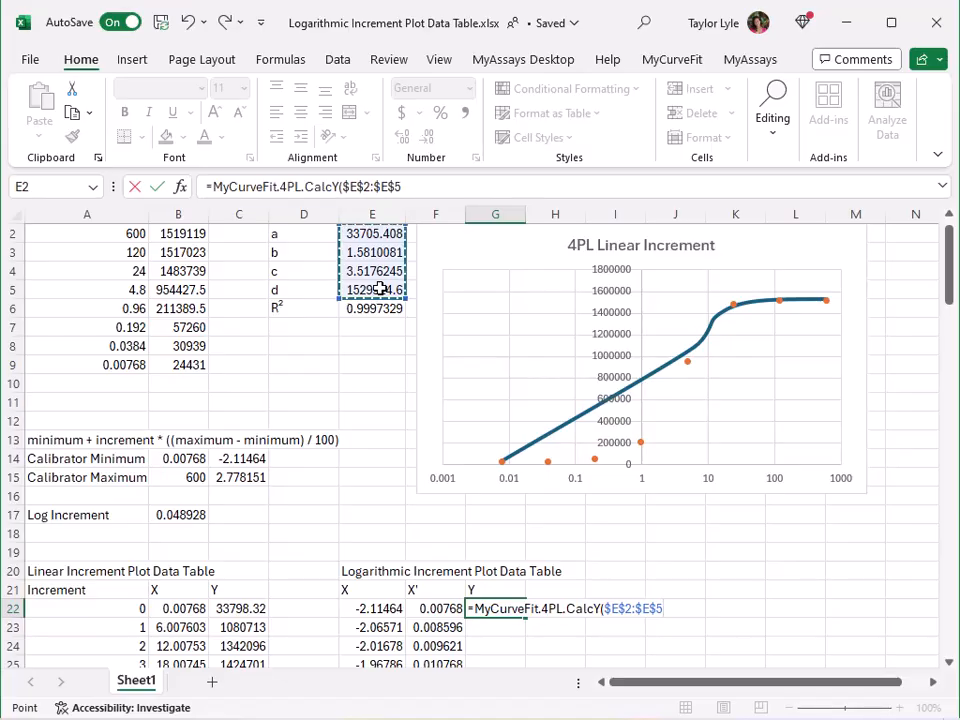
{"action": "type", "text": ","}
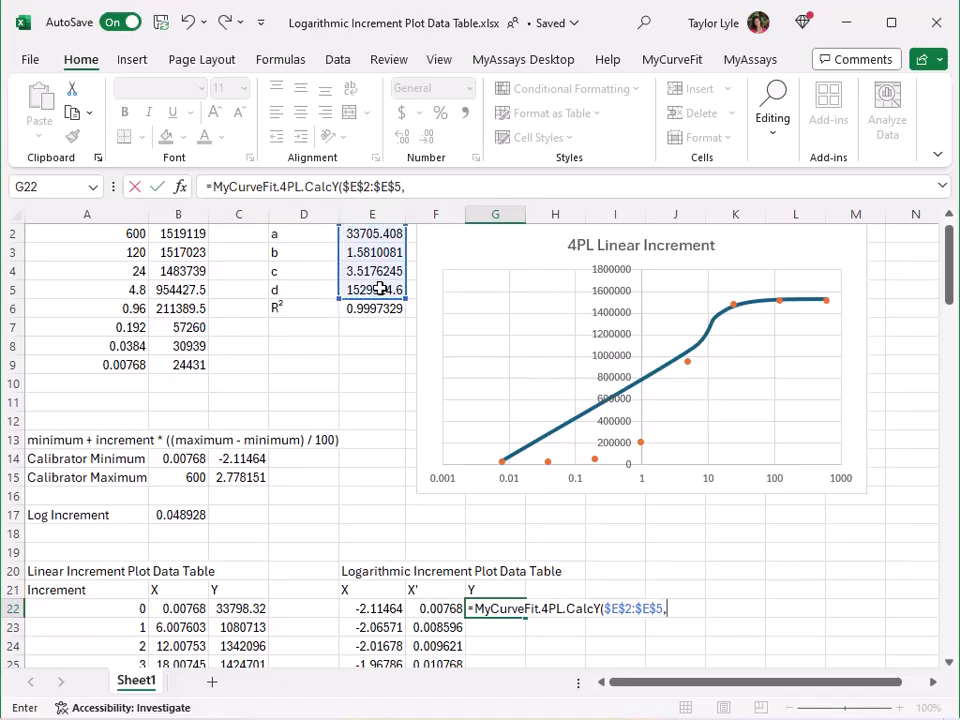
{"action": "left_click", "coordinate": [437, 609]}
{"action": "key", "text": "Return"}
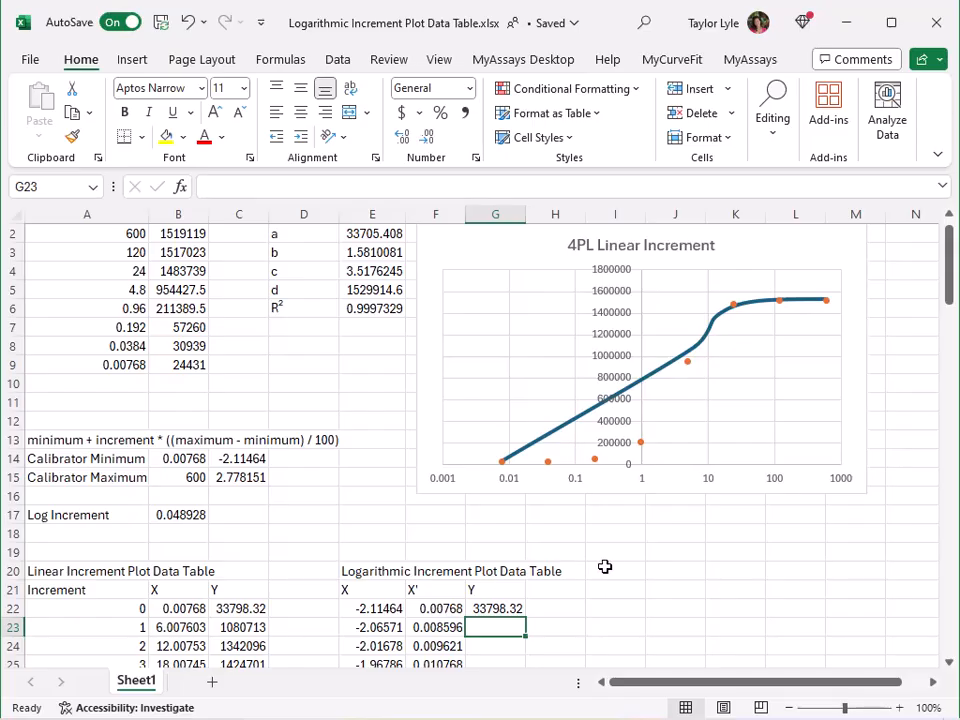
Fill the G22 formula down the Y column of the logarithmic increment table through G122
{"action": "scroll", "coordinate": [615, 567], "scroll_direction": "down", "scroll_amount": 4}
{"action": "scroll", "coordinate": [615, 567], "scroll_direction": "down", "scroll_amount": 1}
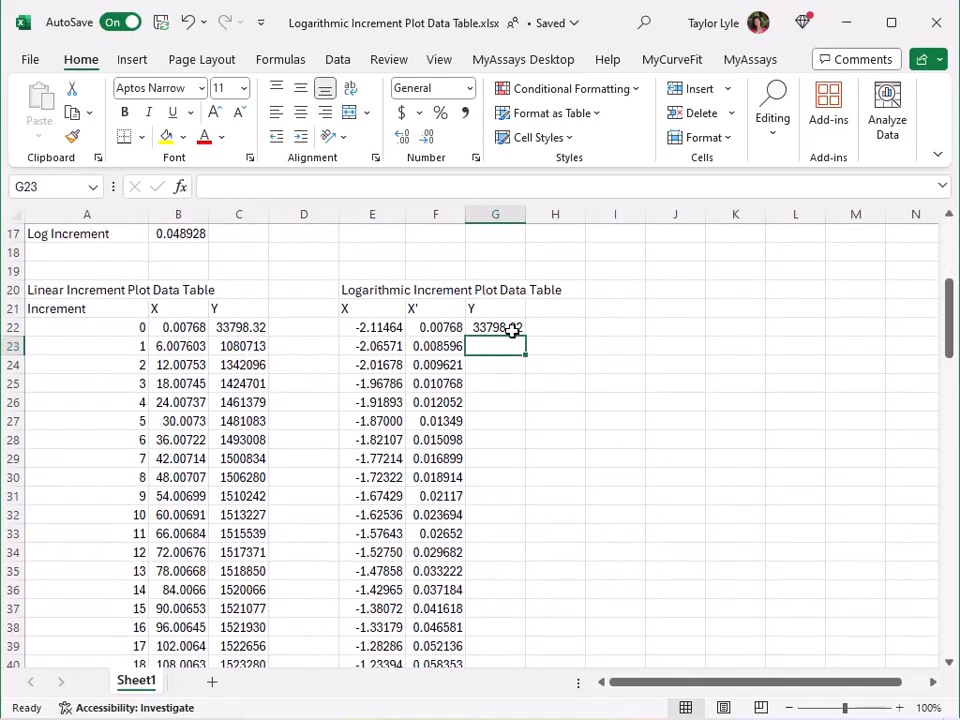
{"action": "left_click", "coordinate": [512, 330]}
{"action": "left_click_drag", "start_coordinate": [528, 340], "coordinate": [527, 668]}
{"action": "scroll", "coordinate": [600, 472], "scroll_direction": "up", "scroll_amount": 20}
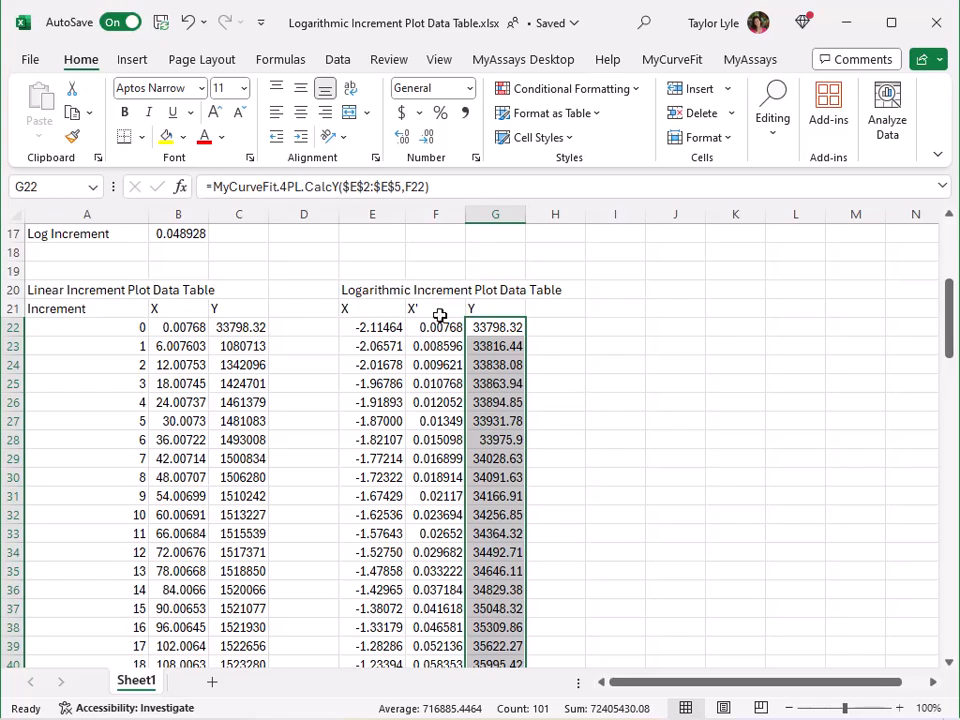
Insert a scatter chart from the X' and Y data in F22:G122
{"action": "left_click", "coordinate": [439, 325]}
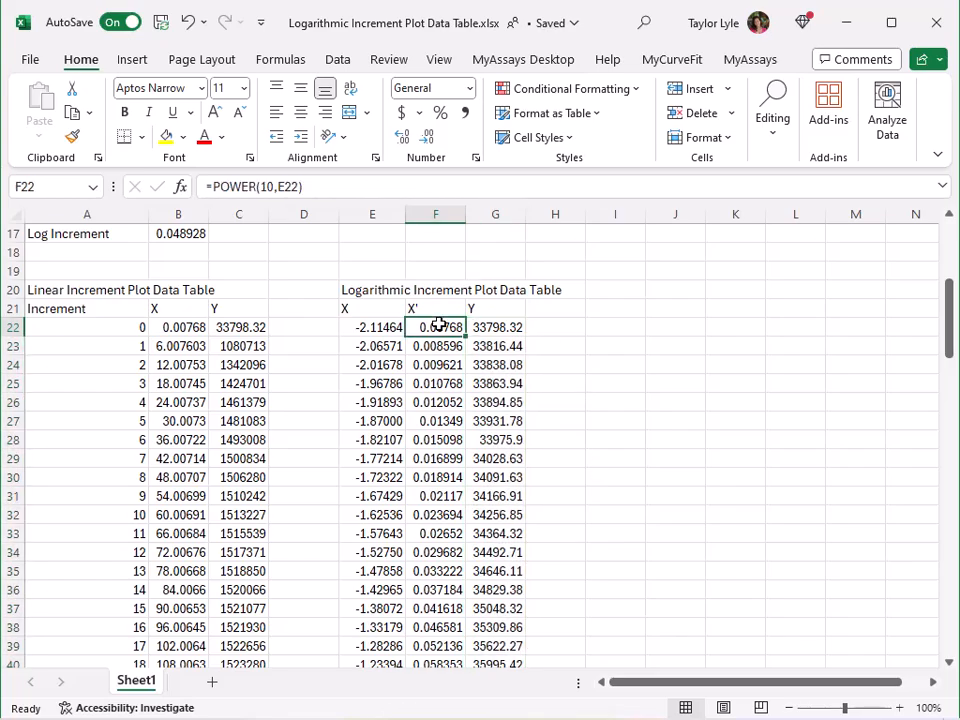
{"action": "key", "text": "ctrl+shift+End"}
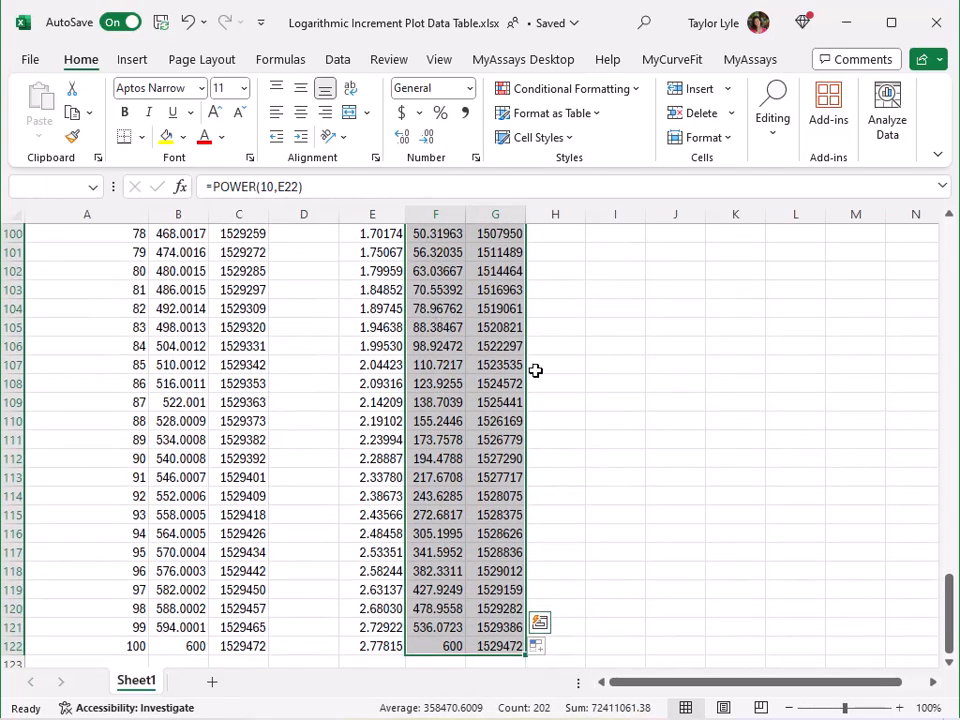
{"action": "left_click", "coordinate": [137, 61]}
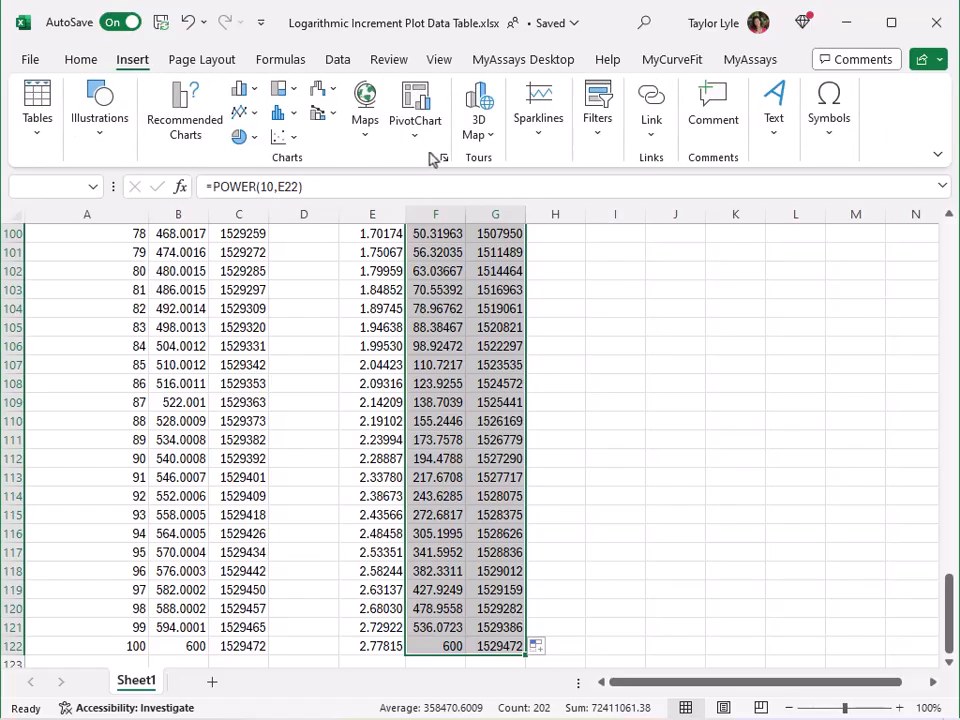
{"action": "left_click", "coordinate": [262, 140]}
{"action": "left_click", "coordinate": [294, 201]}
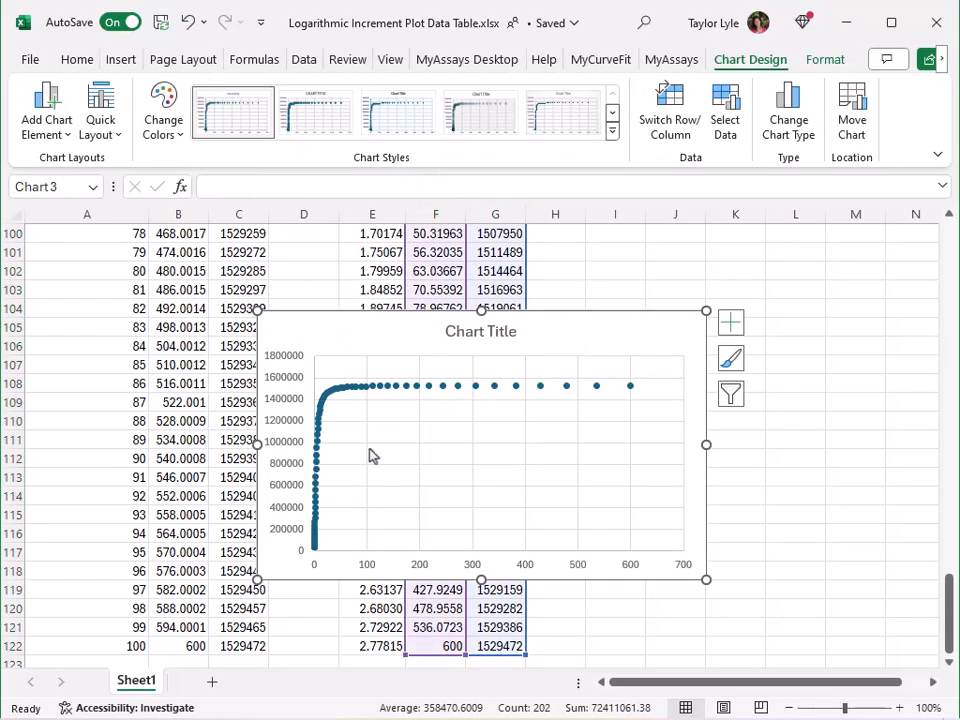
Format the new chart's data series as a solid, smoothed line
{"action": "right_click", "coordinate": [340, 391]}
{"action": "left_click", "coordinate": [424, 591]}
{"action": "left_click", "coordinate": [721, 292]}
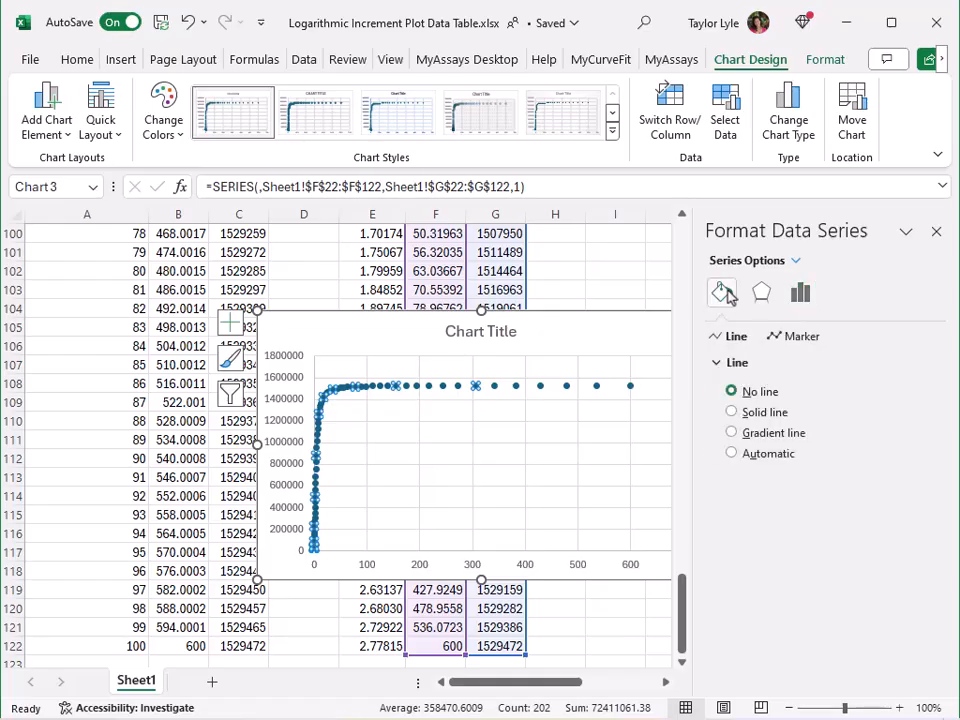
{"action": "left_click", "coordinate": [768, 416]}
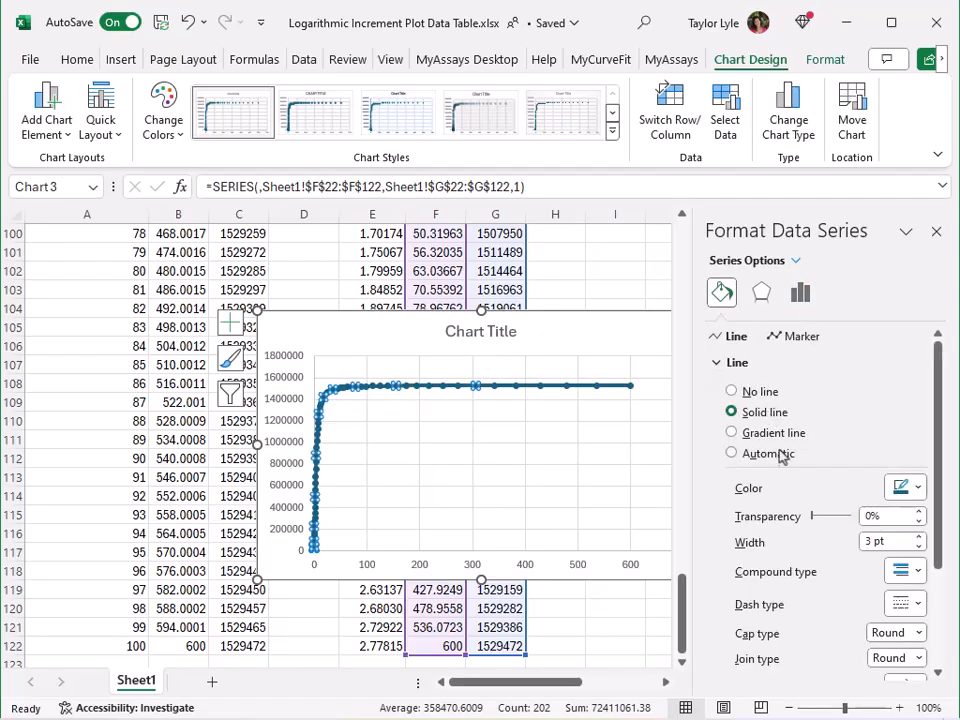
{"action": "scroll", "coordinate": [784, 460], "scroll_direction": "down", "scroll_amount": 3}
{"action": "left_click", "coordinate": [793, 664]}
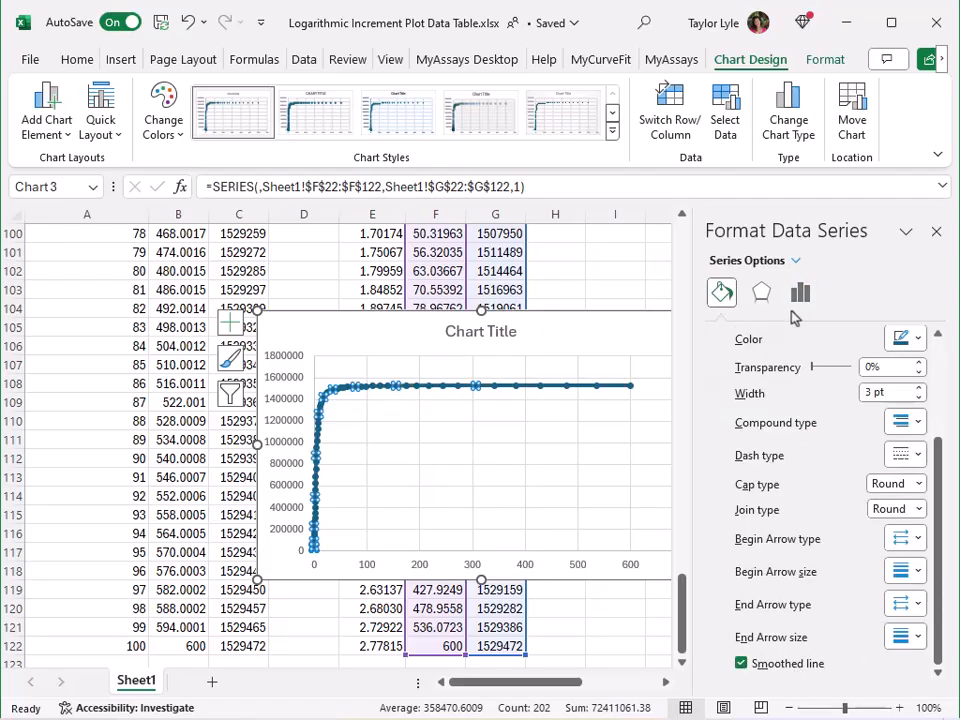
Set the curve series' marker option to None
{"action": "scroll", "coordinate": [782, 375], "scroll_direction": "up", "scroll_amount": 5}
{"action": "left_click", "coordinate": [799, 336]}
{"action": "left_click", "coordinate": [790, 363]}
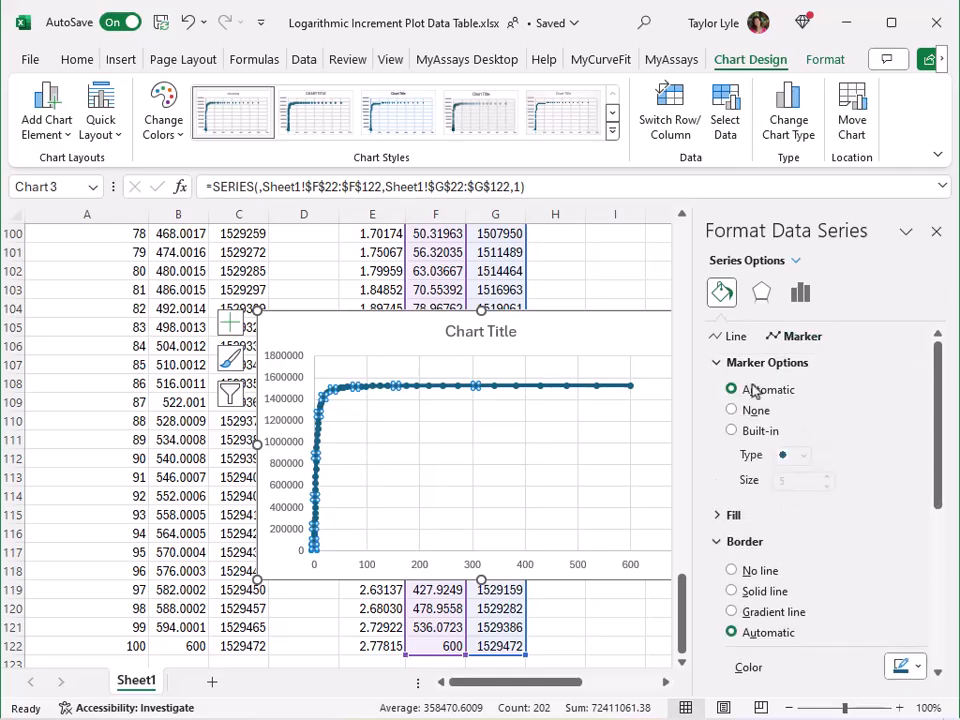
{"action": "left_click", "coordinate": [755, 414]}
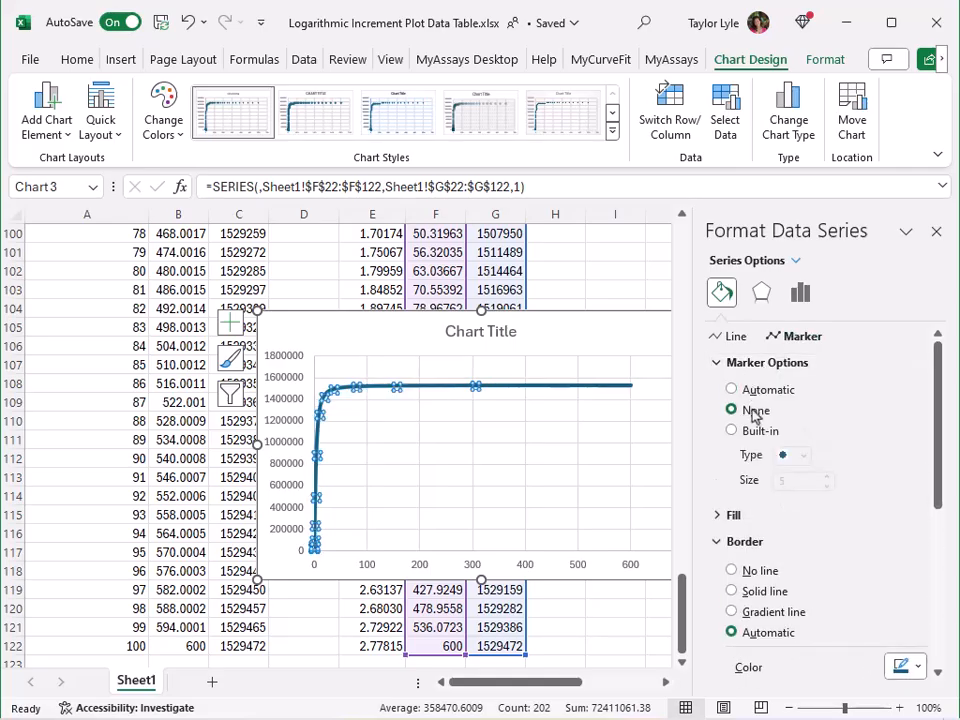
Add a series named Calibrators to the new chart, with the standards in A2:A9 as its X values
{"action": "right_click", "coordinate": [454, 463]}
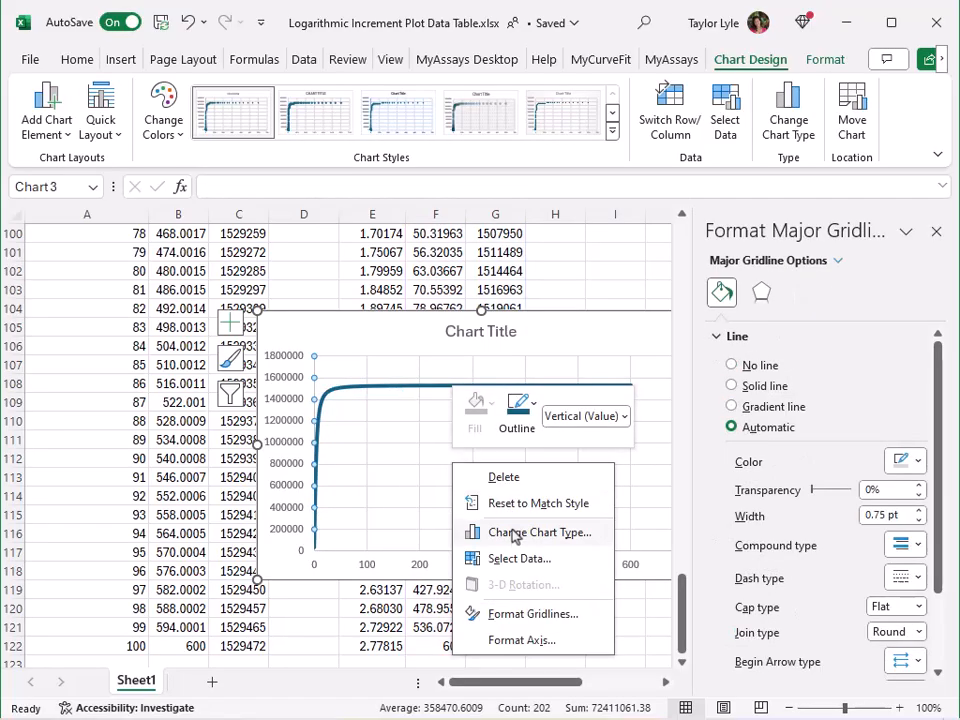
{"action": "left_click", "coordinate": [513, 557]}
{"action": "left_click", "coordinate": [306, 324]}
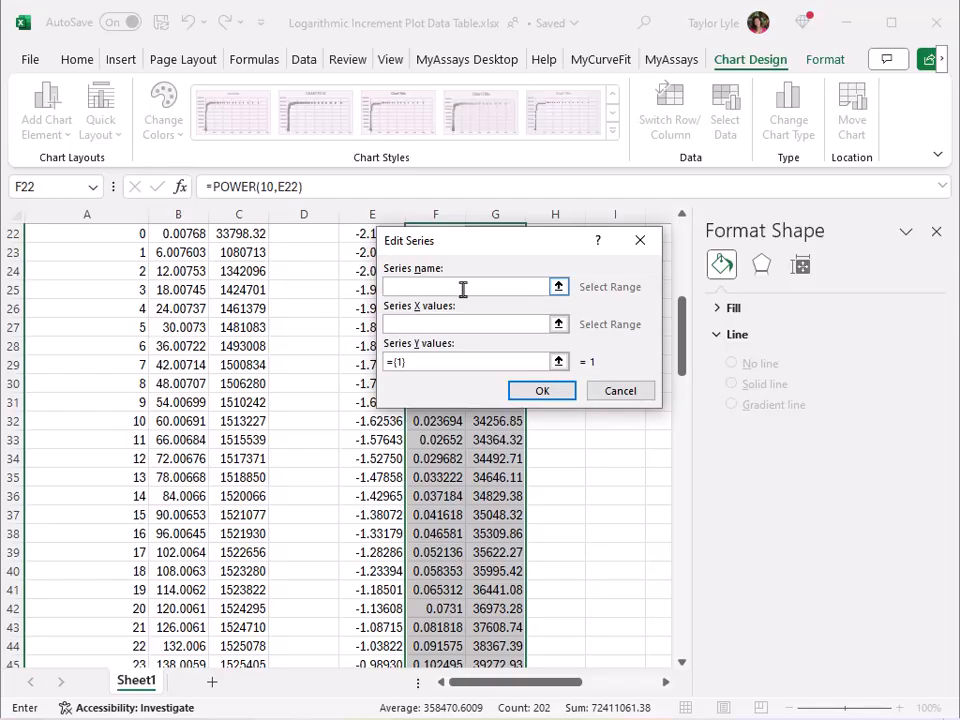
{"action": "type", "text": "Calibrators"}
{"action": "scroll", "coordinate": [321, 392], "scroll_direction": "up", "scroll_amount": 7}
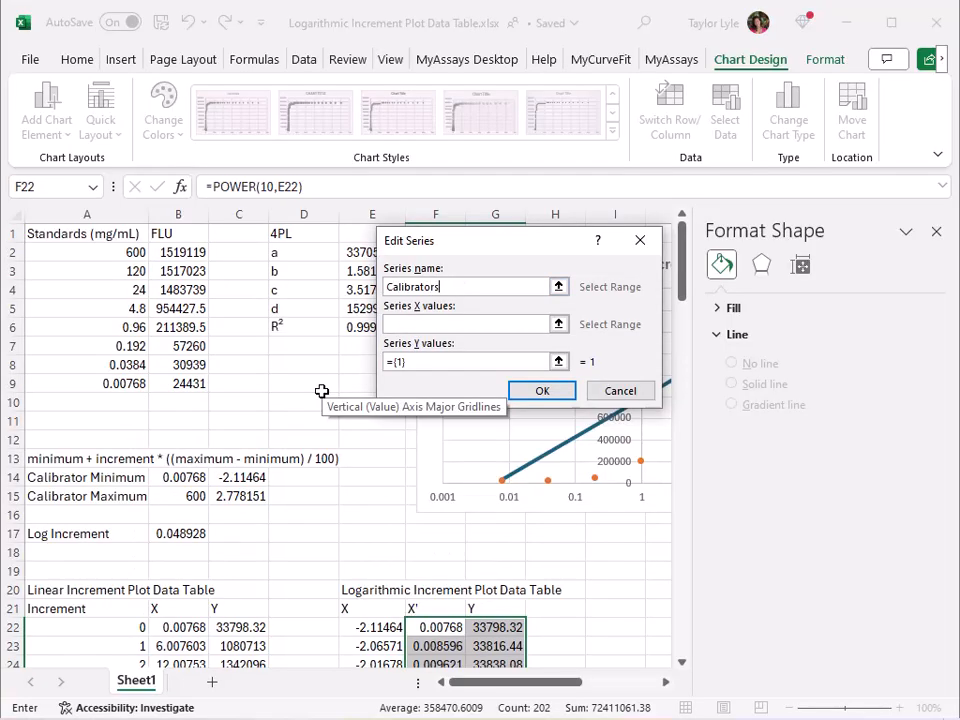
{"action": "left_click", "coordinate": [559, 324]}
{"action": "left_click_drag", "start_coordinate": [126, 252], "coordinate": [142, 385]}
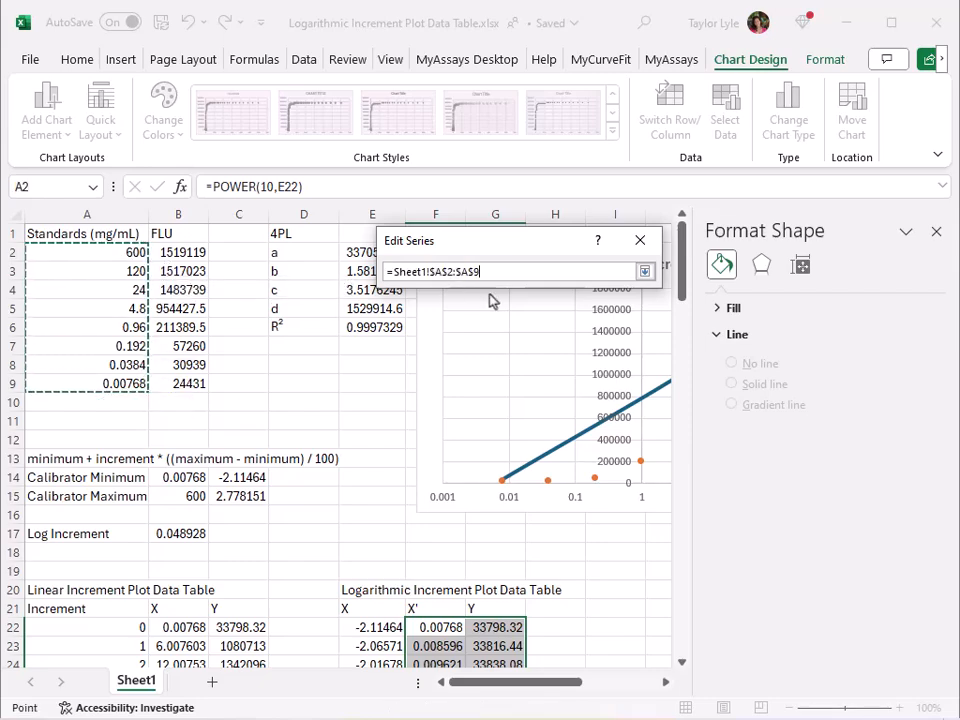
{"action": "left_click", "coordinate": [645, 271]}
Set the Calibrators series' Y values to the FLU data in B2:B9 and apply the data source changes
{"action": "left_click", "coordinate": [559, 362]}
{"action": "left_click_drag", "start_coordinate": [185, 252], "coordinate": [185, 384]}
{"action": "left_click", "coordinate": [645, 271]}
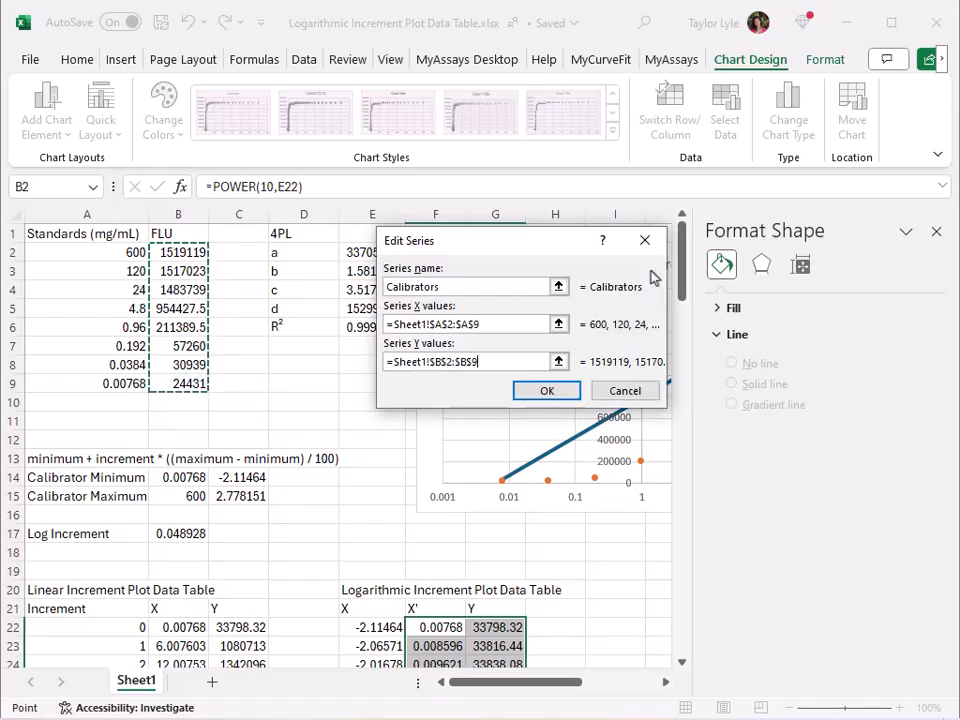
{"action": "left_click", "coordinate": [548, 391]}
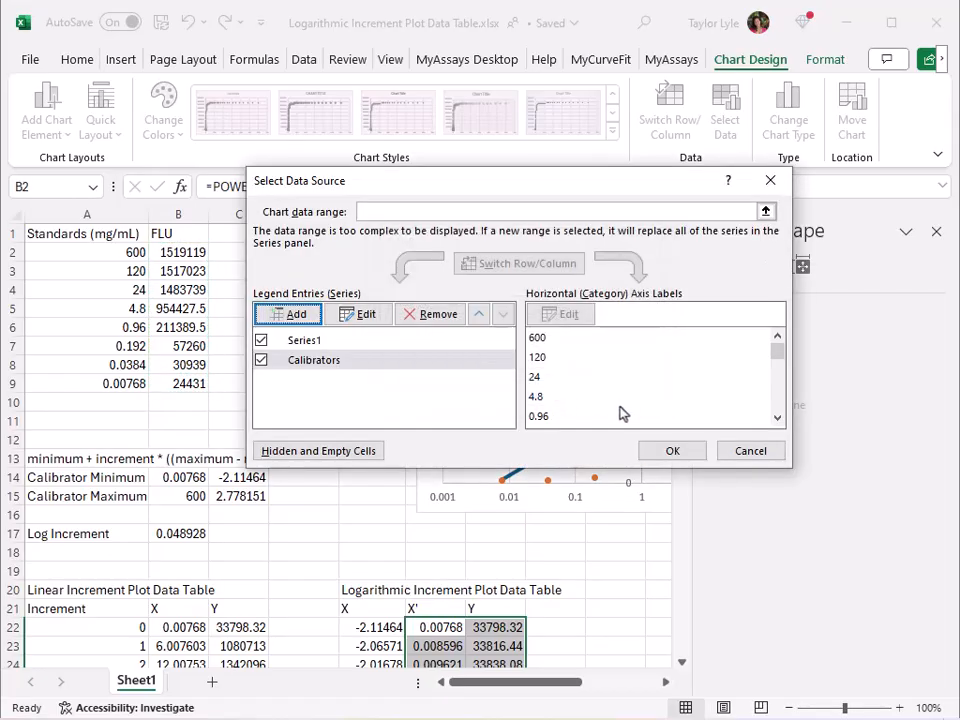
{"action": "left_click", "coordinate": [669, 450]}
Format the Calibrators series with no line and automatic markers
{"action": "left_click", "coordinate": [326, 302]}
{"action": "right_click", "coordinate": [326, 302]}
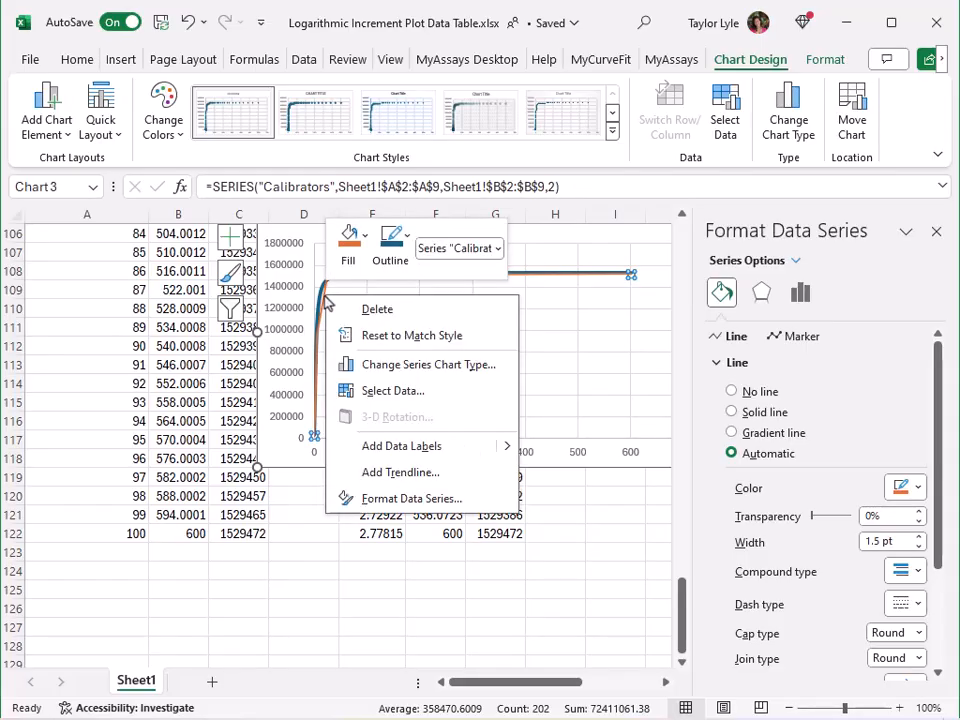
{"action": "left_click", "coordinate": [400, 498]}
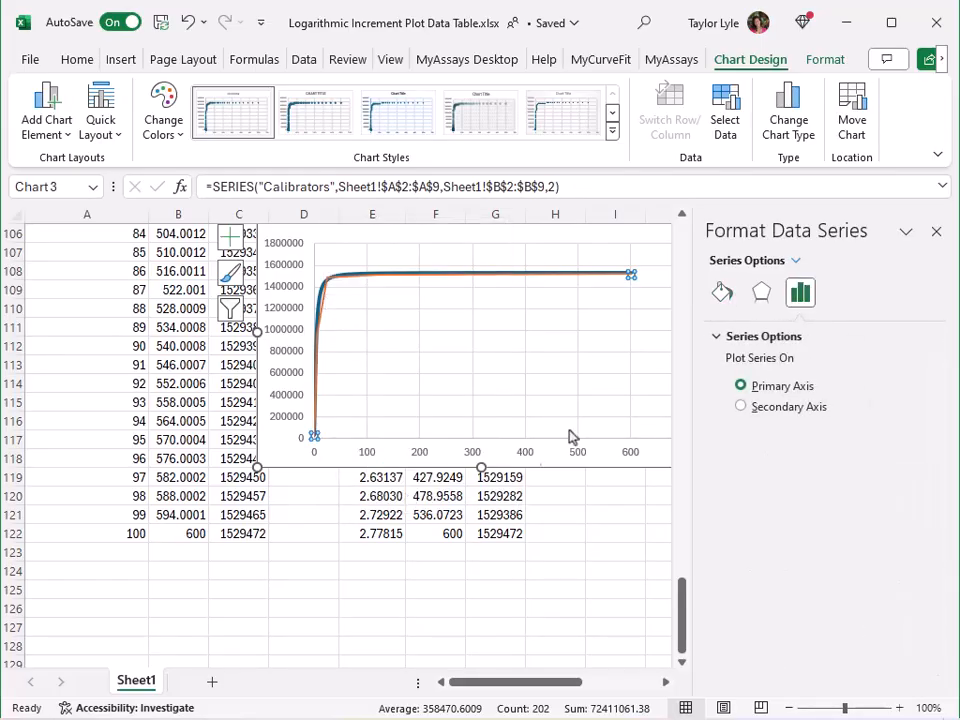
{"action": "left_click", "coordinate": [722, 292]}
{"action": "left_click", "coordinate": [742, 391]}
{"action": "left_click", "coordinate": [811, 340]}
{"action": "left_click", "coordinate": [722, 364]}
{"action": "left_click", "coordinate": [728, 388]}
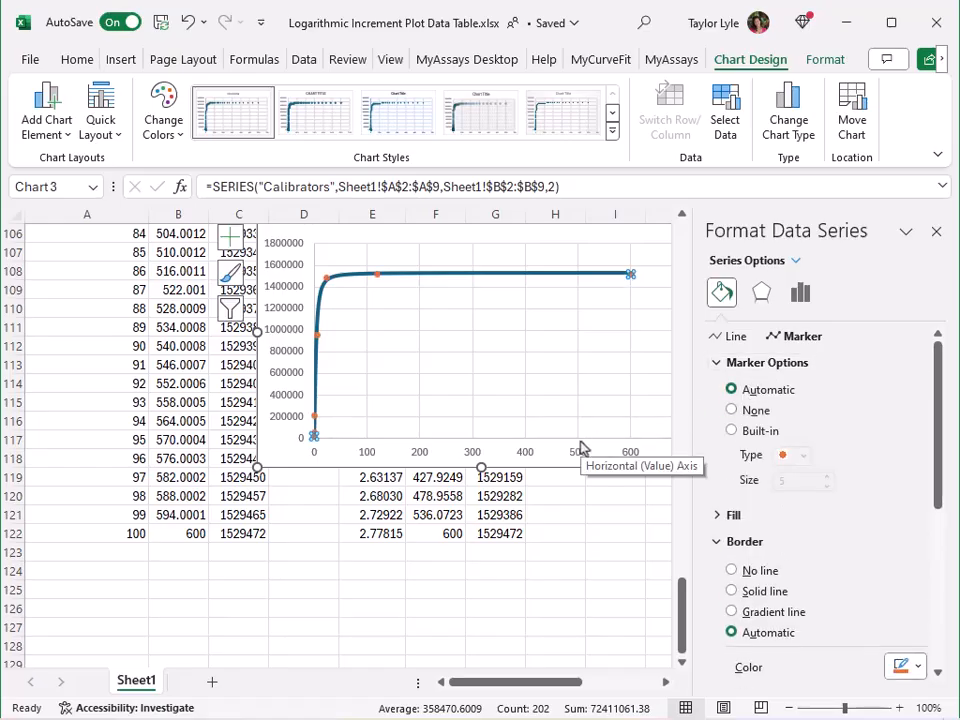
Set the new chart's horizontal axis to a logarithmic scale with base 10 and close the formatting options
{"action": "scroll", "coordinate": [581, 449], "scroll_direction": "up", "scroll_amount": 1}
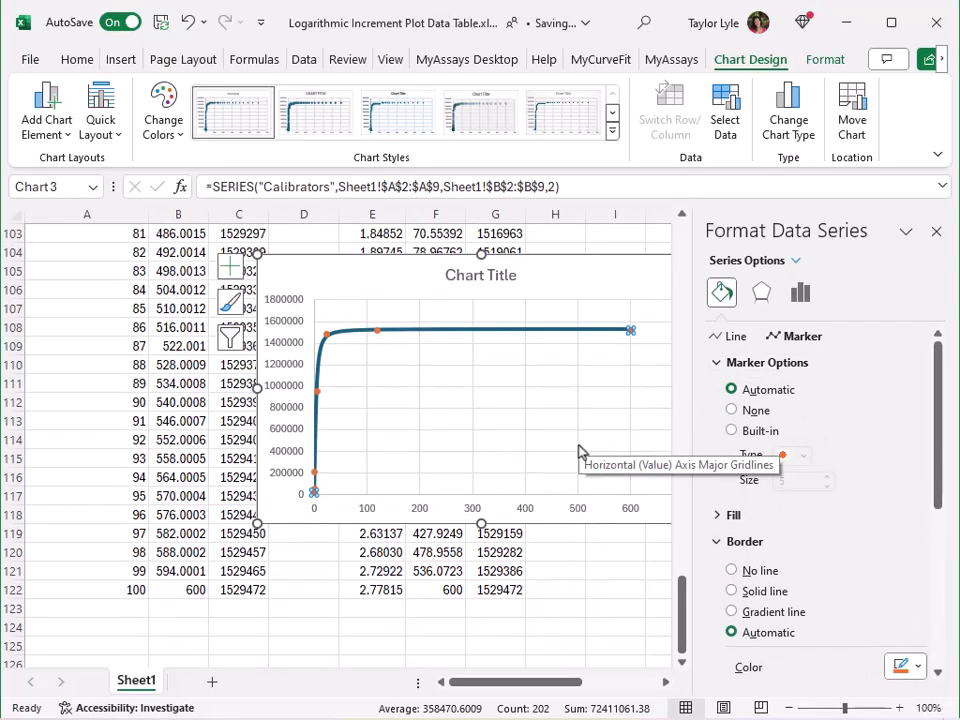
{"action": "left_click", "coordinate": [536, 512]}
{"action": "scroll", "coordinate": [823, 330], "scroll_direction": "down", "scroll_amount": 3}
{"action": "left_click", "coordinate": [840, 293]}
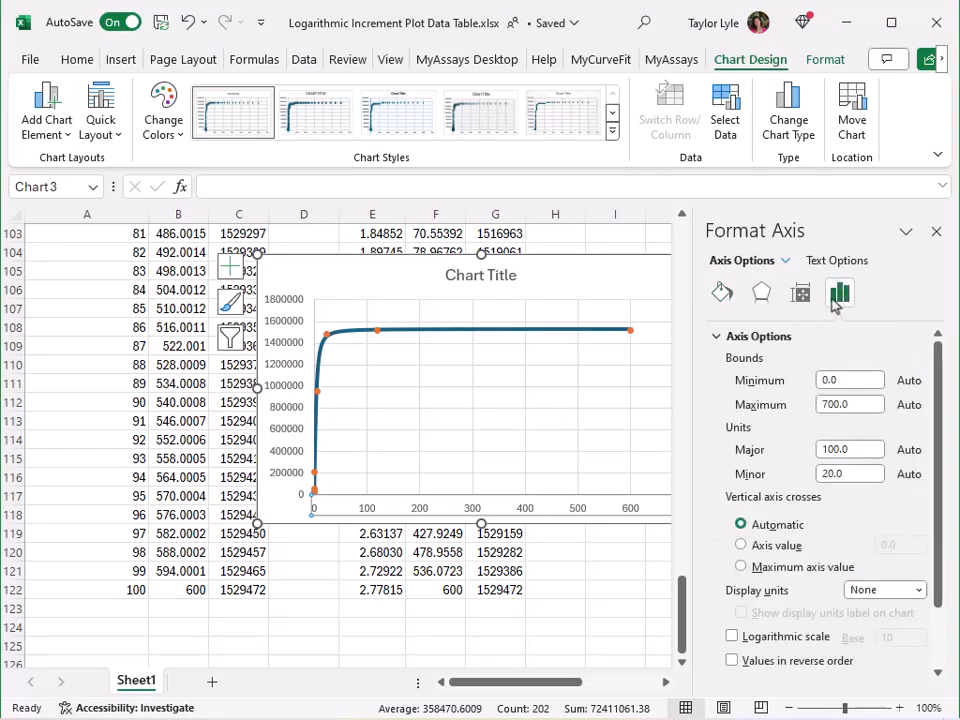
{"action": "left_click", "coordinate": [737, 637]}
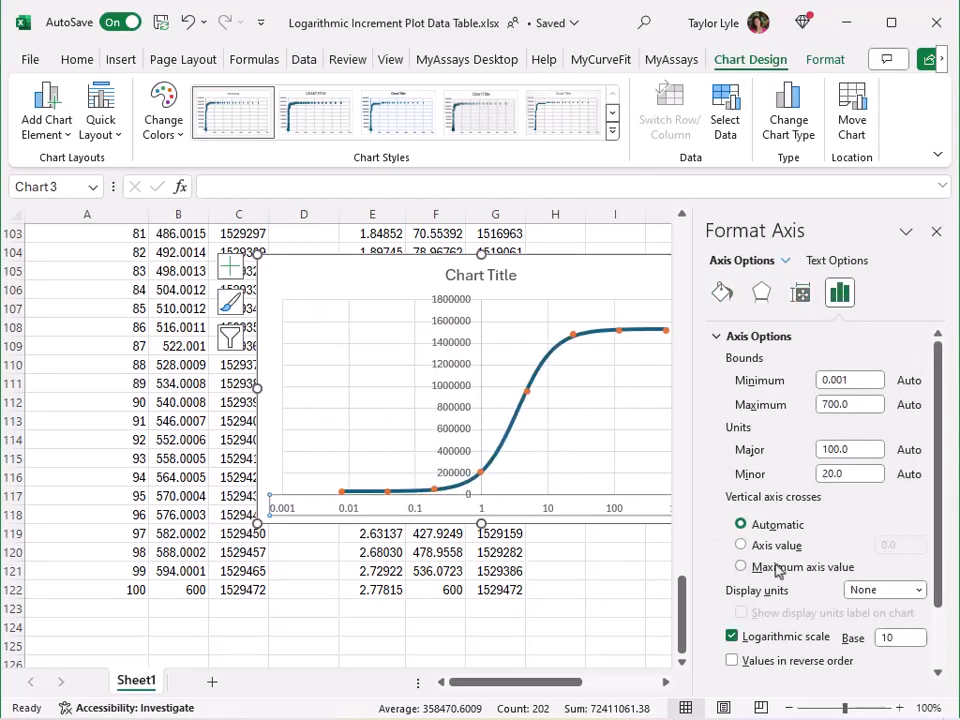
{"action": "left_click", "coordinate": [935, 231]}
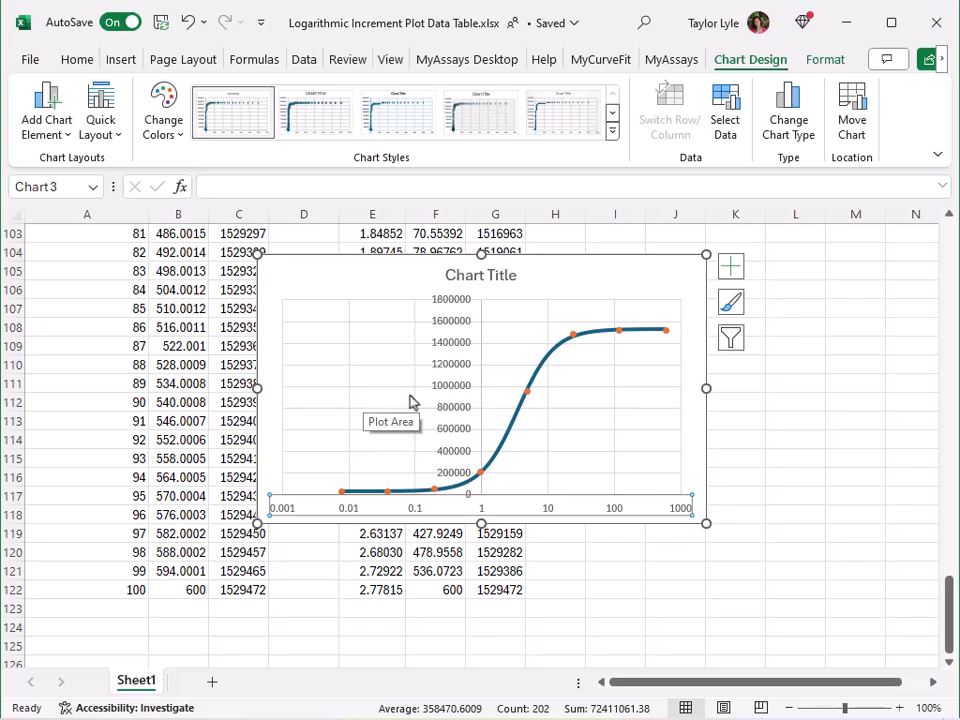
Move the new chart up the sheet to sit directly below the 4PL Linear Increment chart, starting around row 17
{"action": "scroll", "coordinate": [596, 434], "scroll_direction": "up", "scroll_amount": 4}
{"action": "left_click_drag", "start_coordinate": [596, 434], "coordinate": [598, 302]}
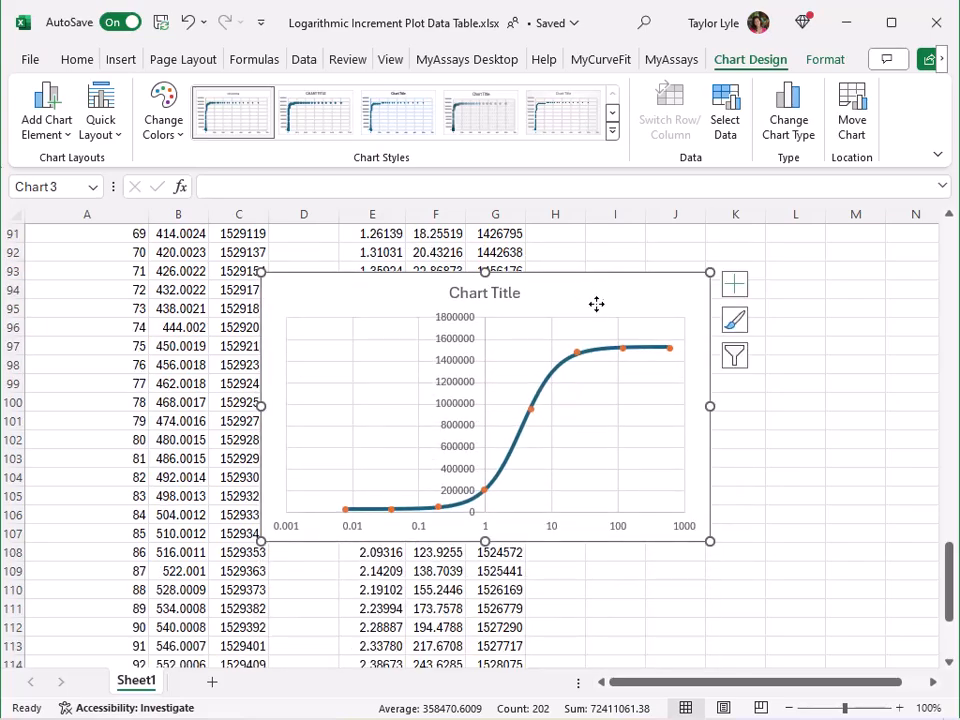
{"action": "scroll", "coordinate": [598, 304], "scroll_direction": "up", "scroll_amount": 6}
{"action": "left_click_drag", "start_coordinate": [616, 635], "coordinate": [634, 293]}
{"action": "scroll", "coordinate": [634, 293], "scroll_direction": "up", "scroll_amount": 6}
{"action": "left_click_drag", "start_coordinate": [645, 602], "coordinate": [664, 235]}
{"action": "scroll", "coordinate": [666, 321], "scroll_direction": "up", "scroll_amount": 6}
{"action": "left_click_drag", "start_coordinate": [652, 584], "coordinate": [658, 268]}
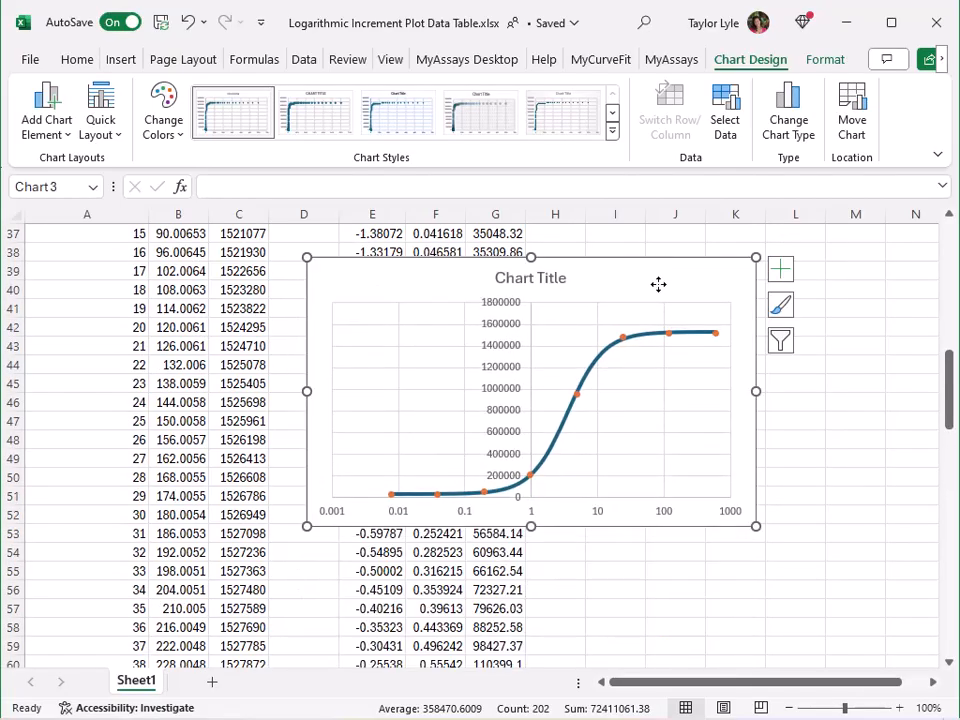
{"action": "scroll", "coordinate": [658, 268], "scroll_direction": "up", "scroll_amount": 6}
{"action": "left_click_drag", "start_coordinate": [660, 608], "coordinate": [760, 235]}
{"action": "scroll", "coordinate": [756, 260], "scroll_direction": "up", "scroll_amount": 5}
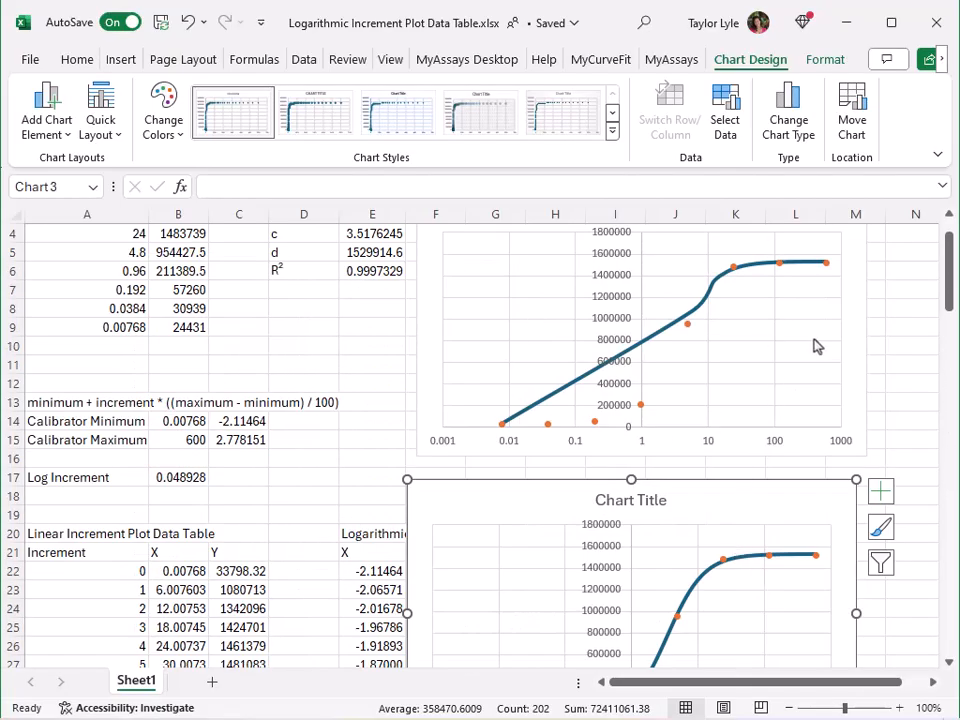
{"action": "scroll", "coordinate": [814, 343], "scroll_direction": "down", "scroll_amount": 4}
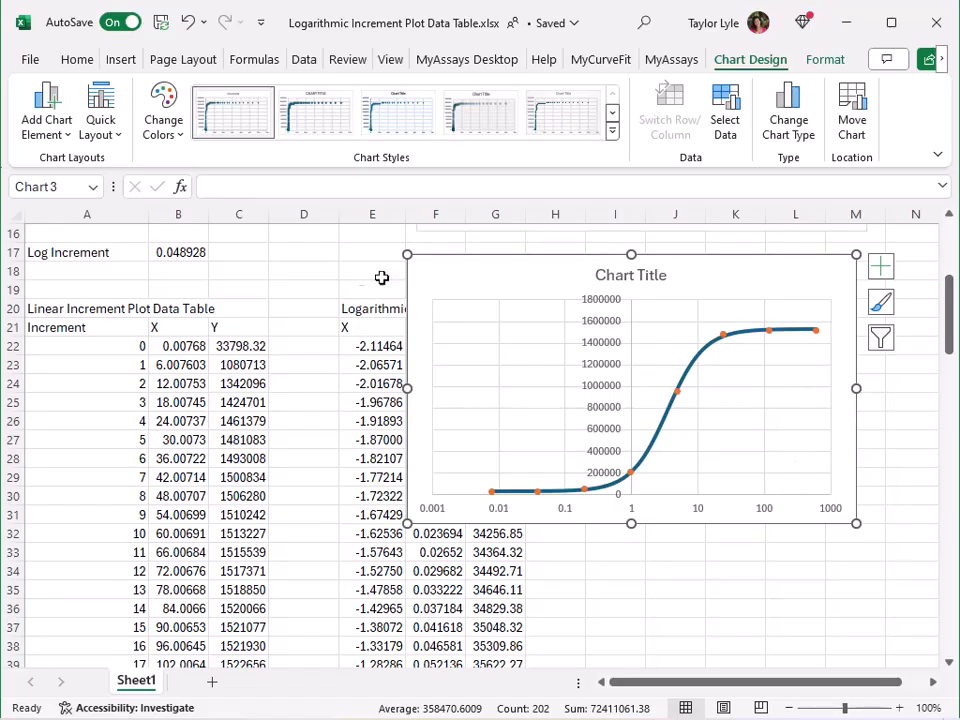